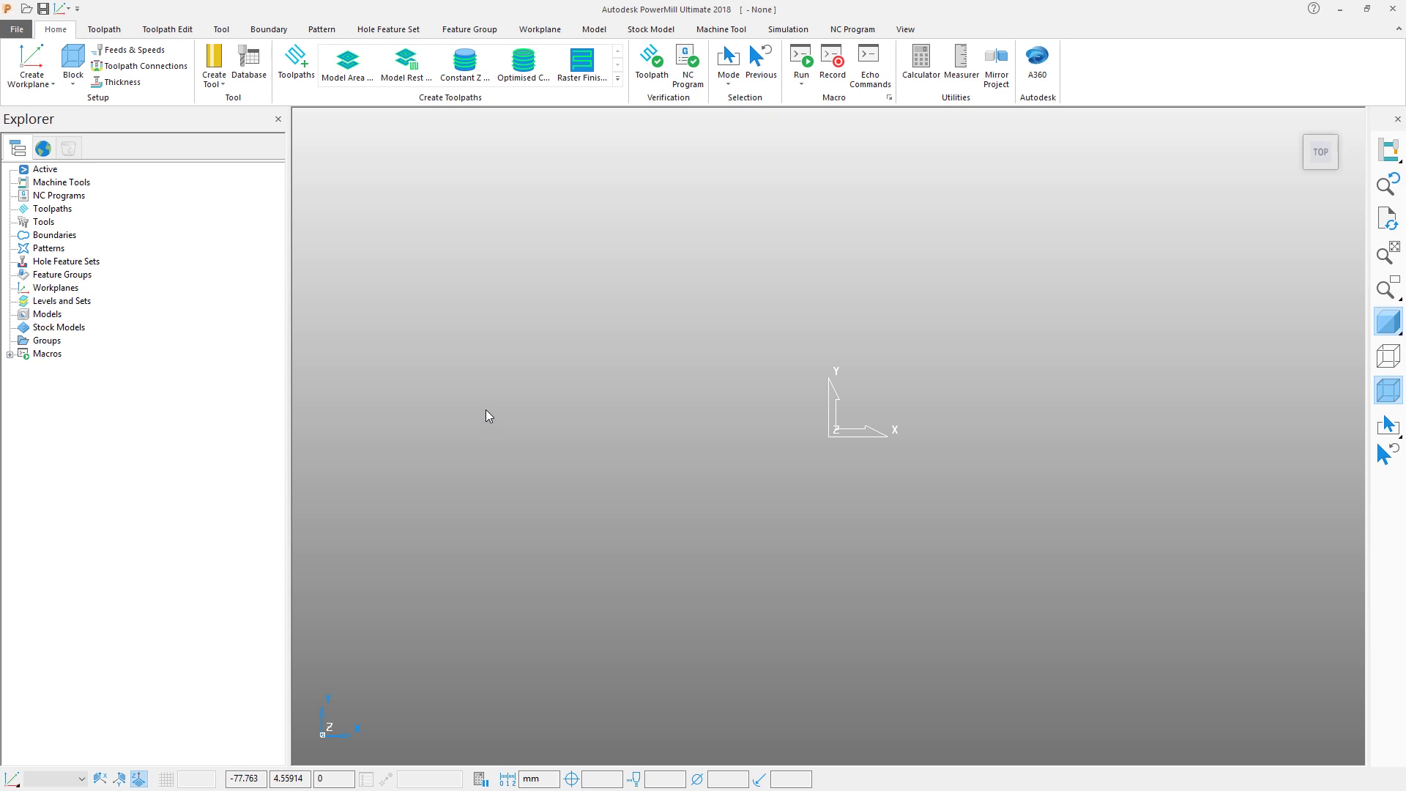
Import the speaker_core.dgk example model from the Examples folder by typing 'spe'
left_click(17, 30)
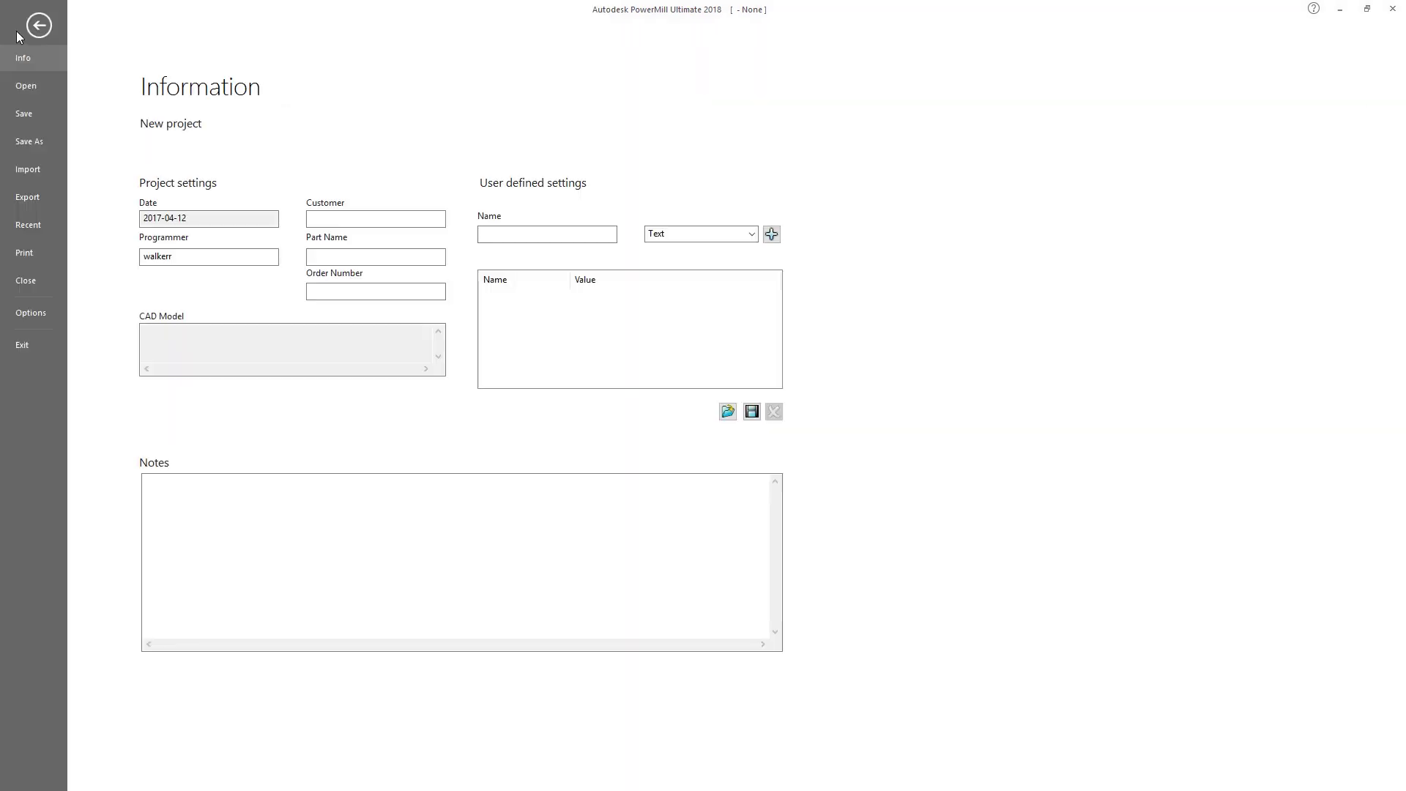
left_click(31, 169)
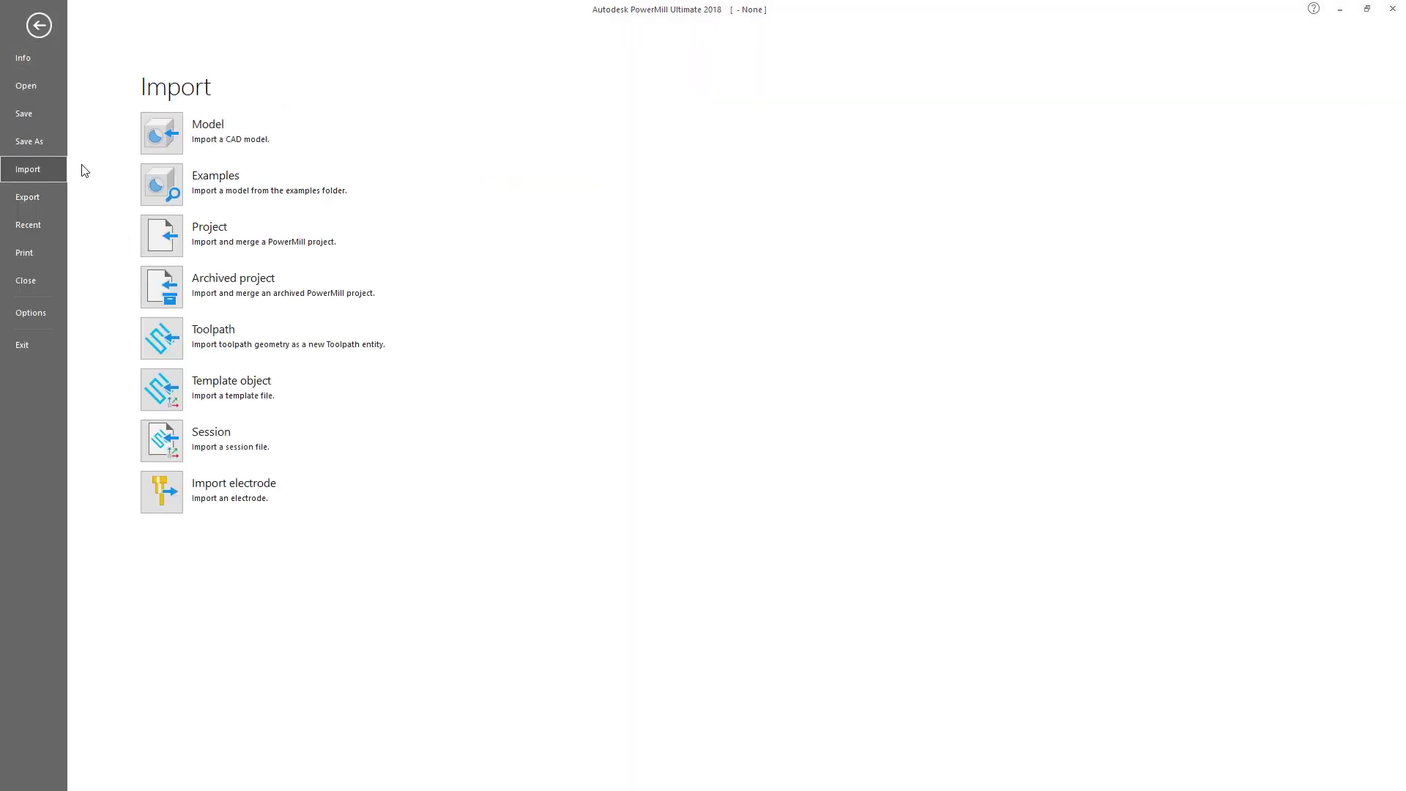
left_click(156, 183)
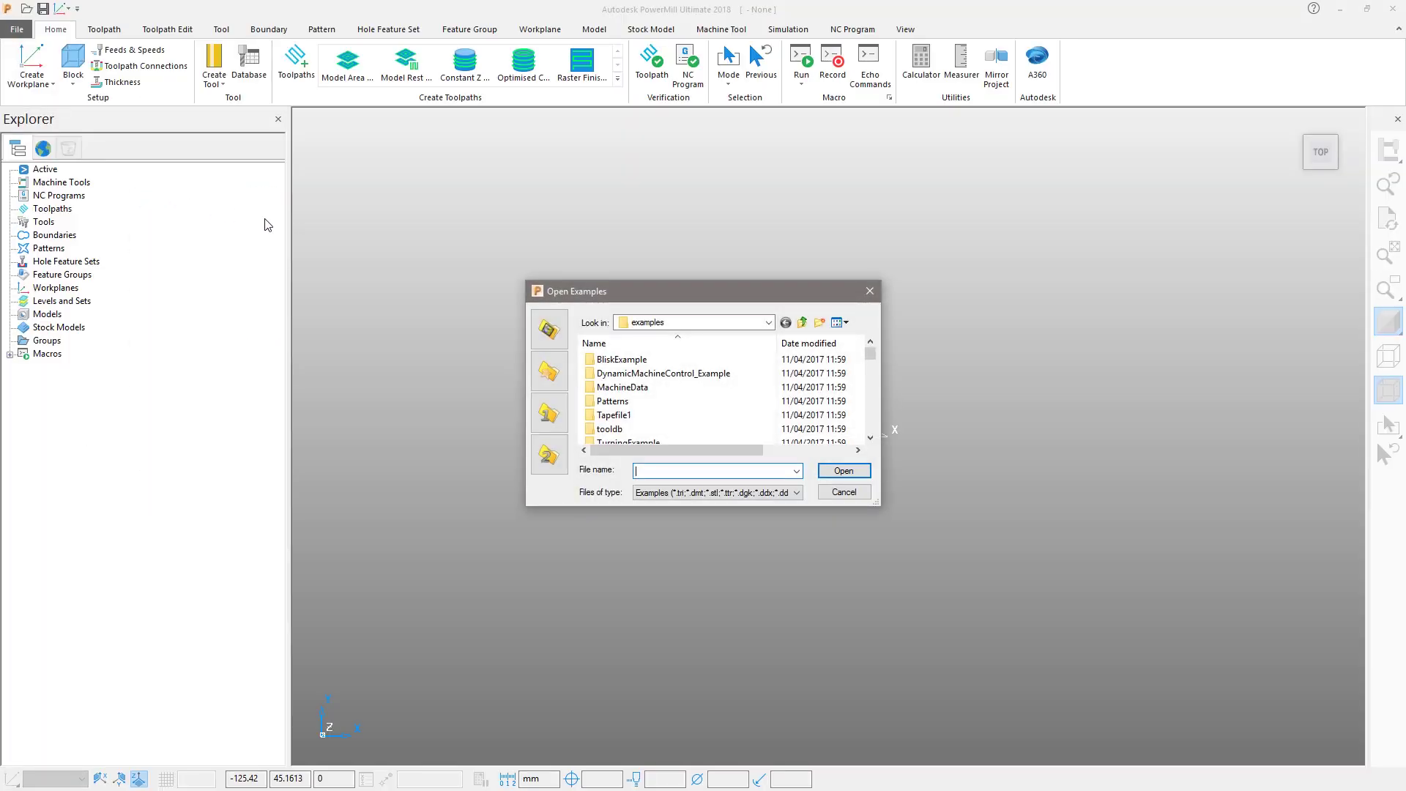
left_click(770, 496)
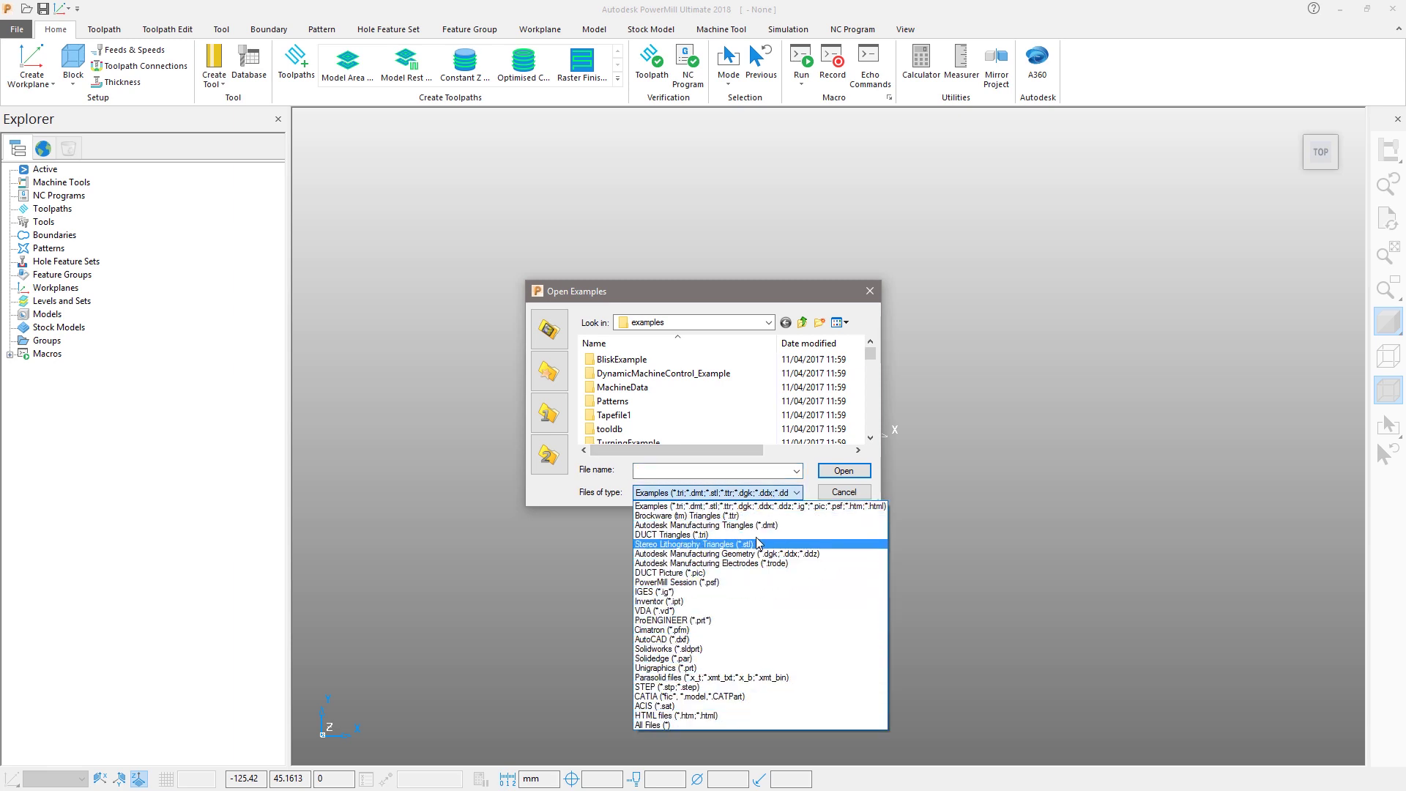
left_click(760, 430)
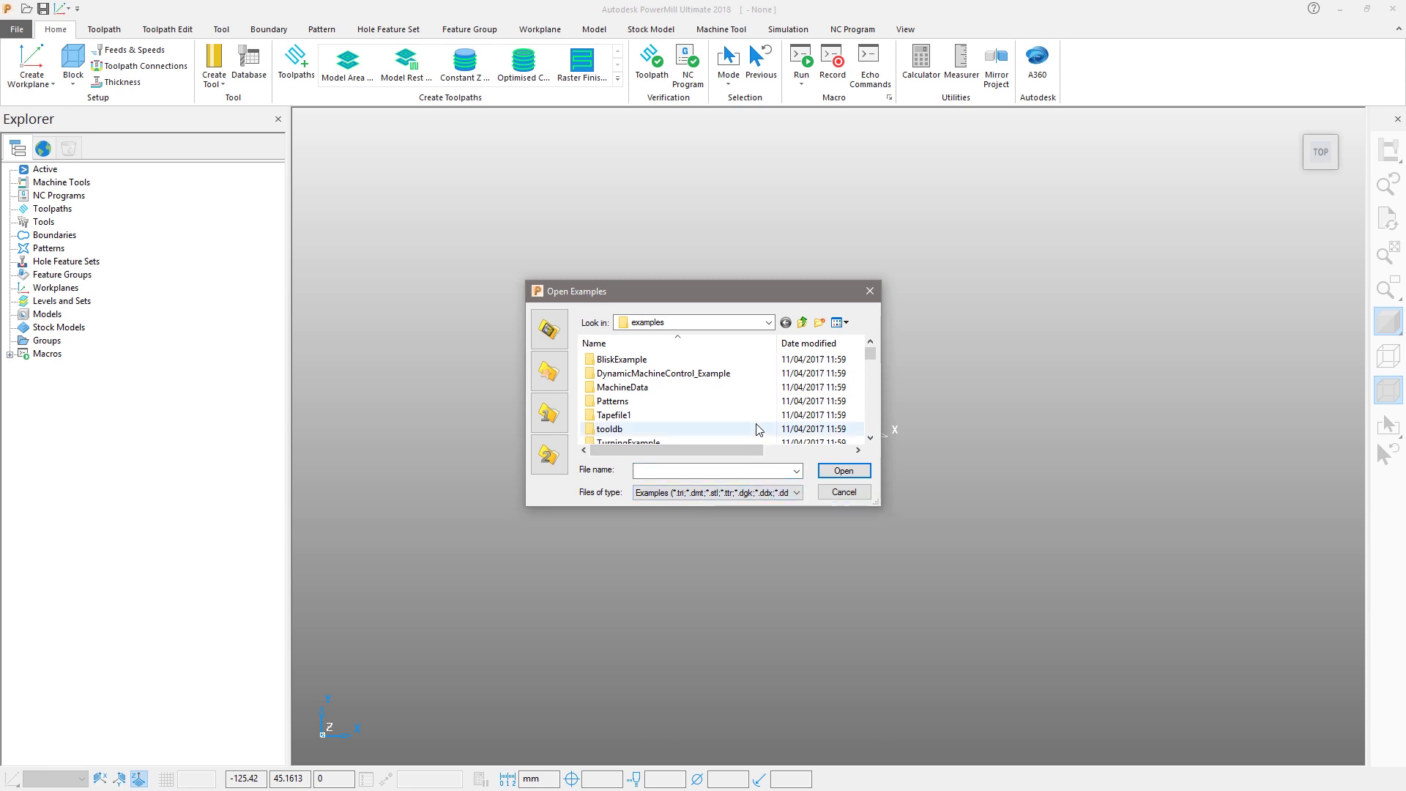
left_click_drag(871, 365, 871, 415)
left_click(697, 469)
type("spea")
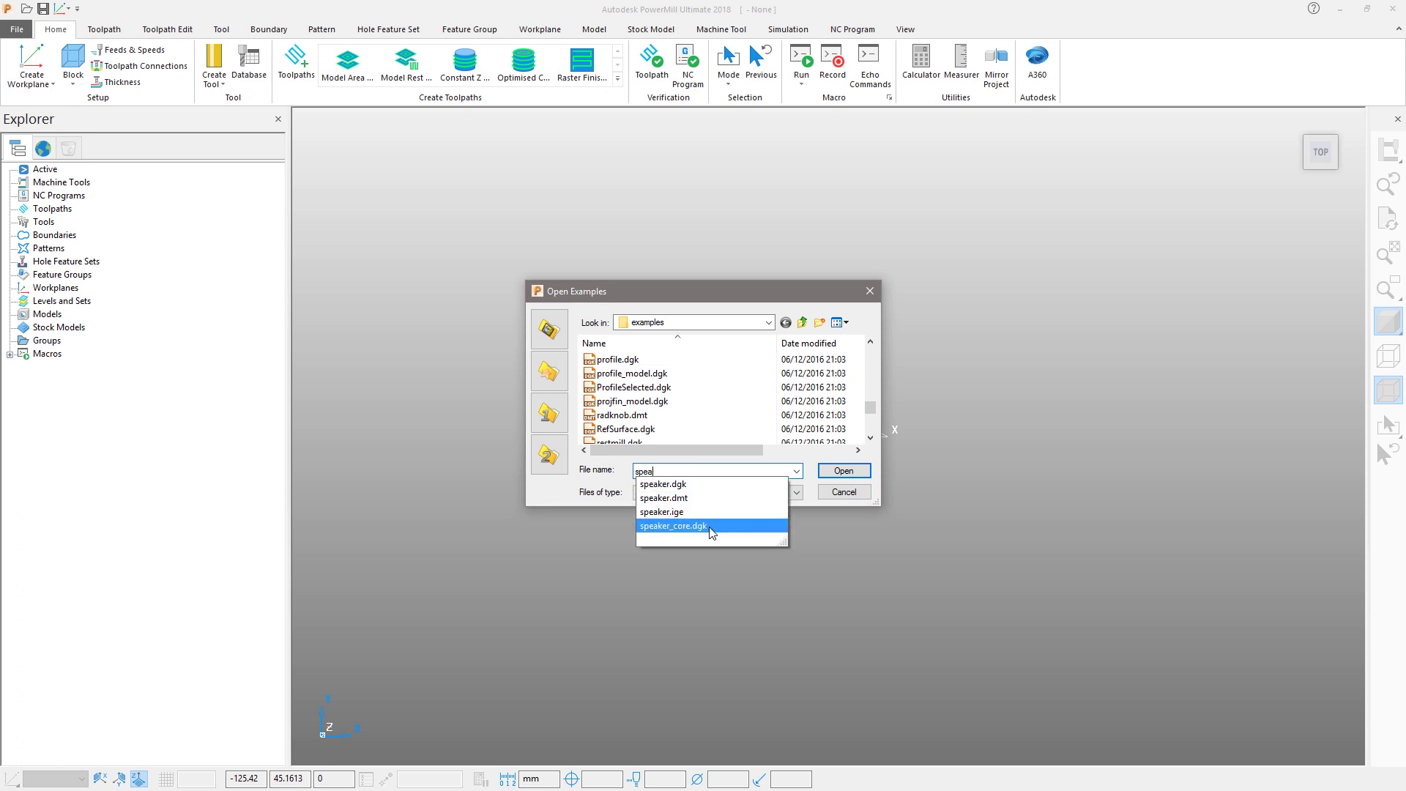
left_click(709, 526)
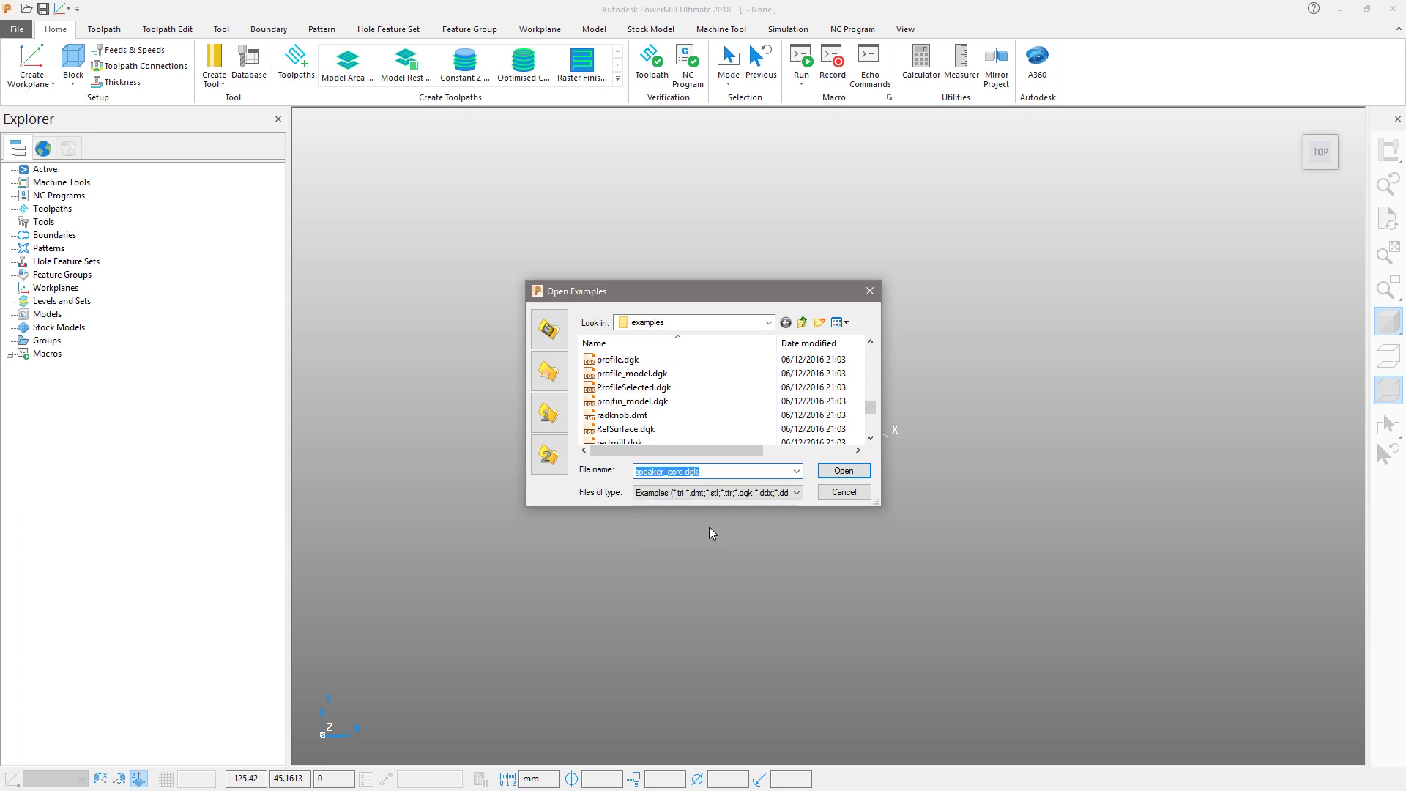
left_click(836, 474)
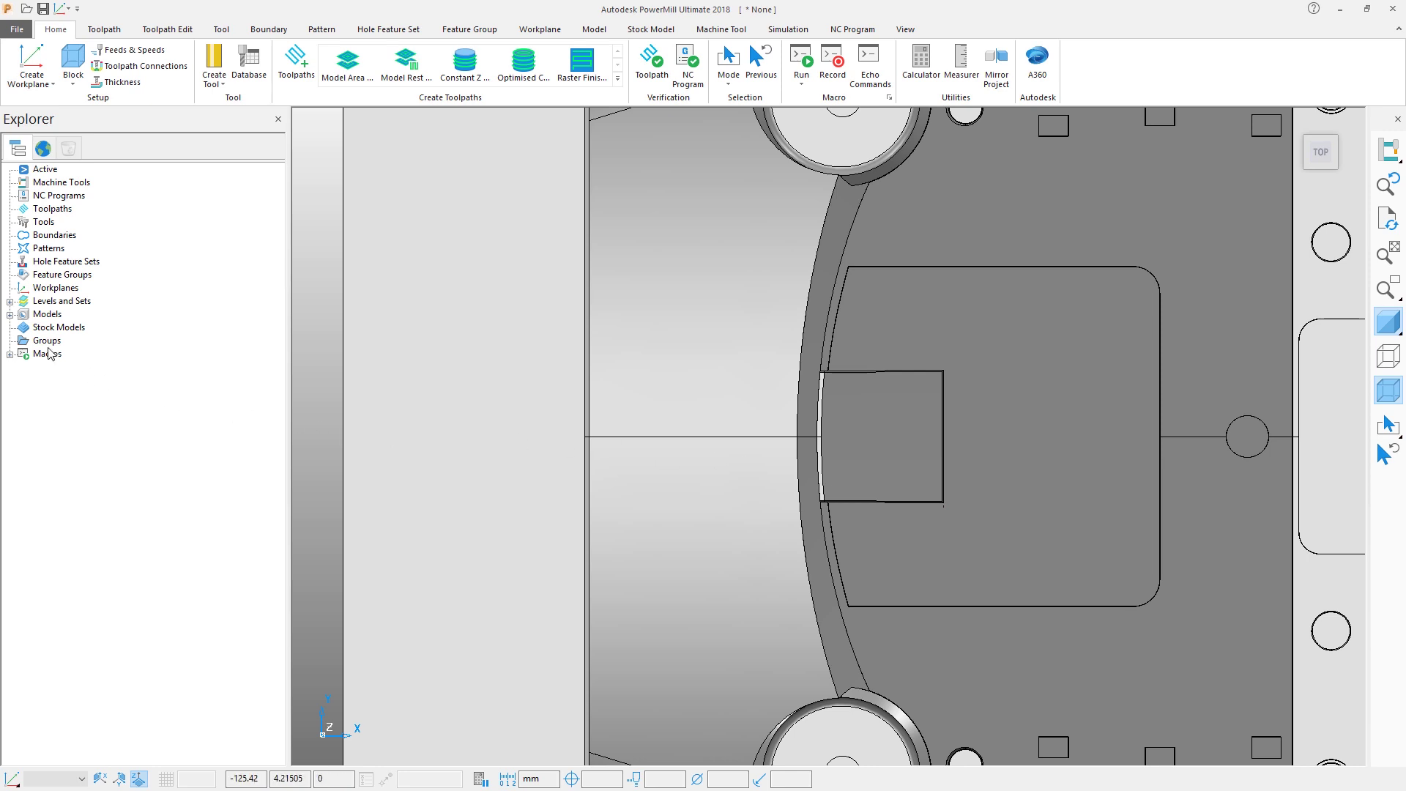
Expand Models, fit the speaker_core model to the view, and look at it from the front and ISO
left_click(9, 315)
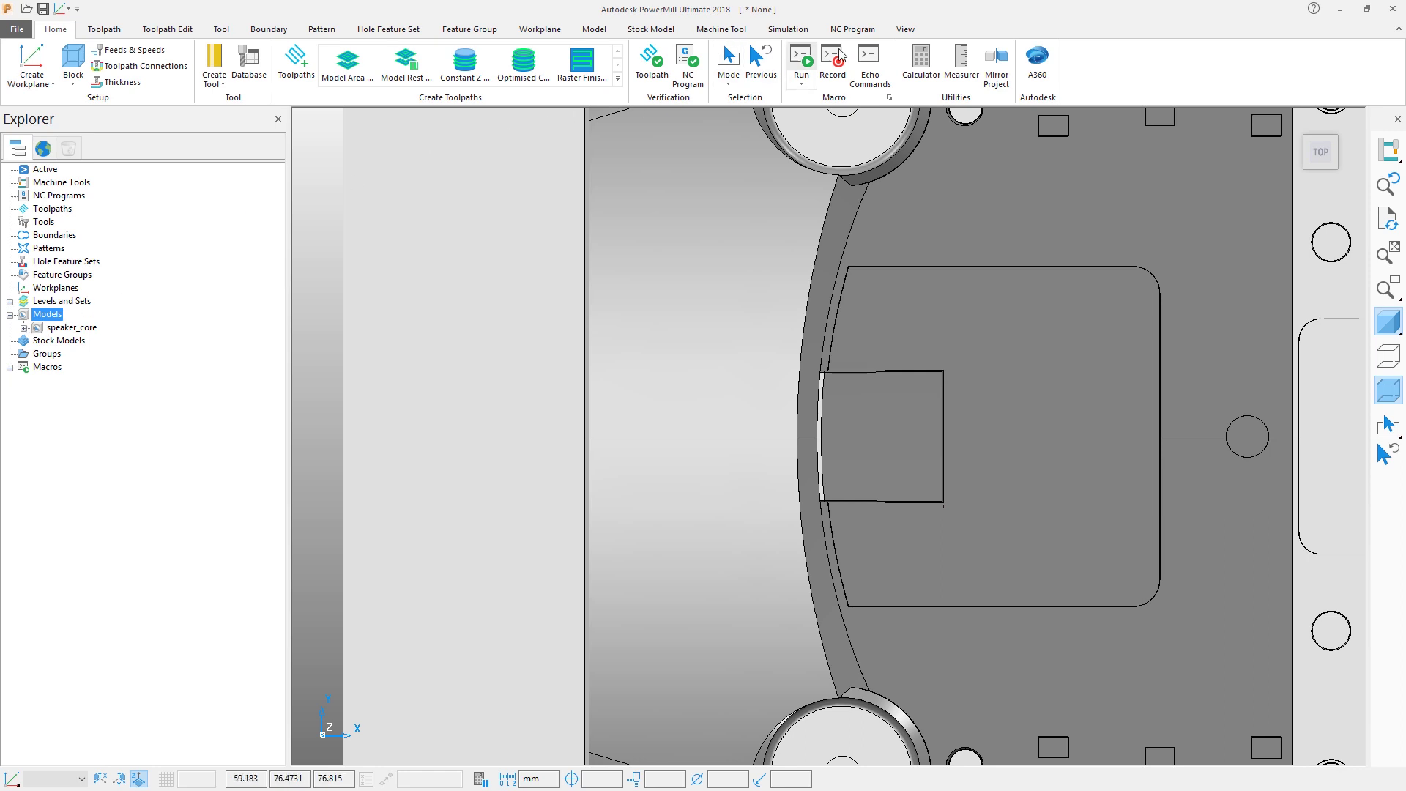
left_click(905, 31)
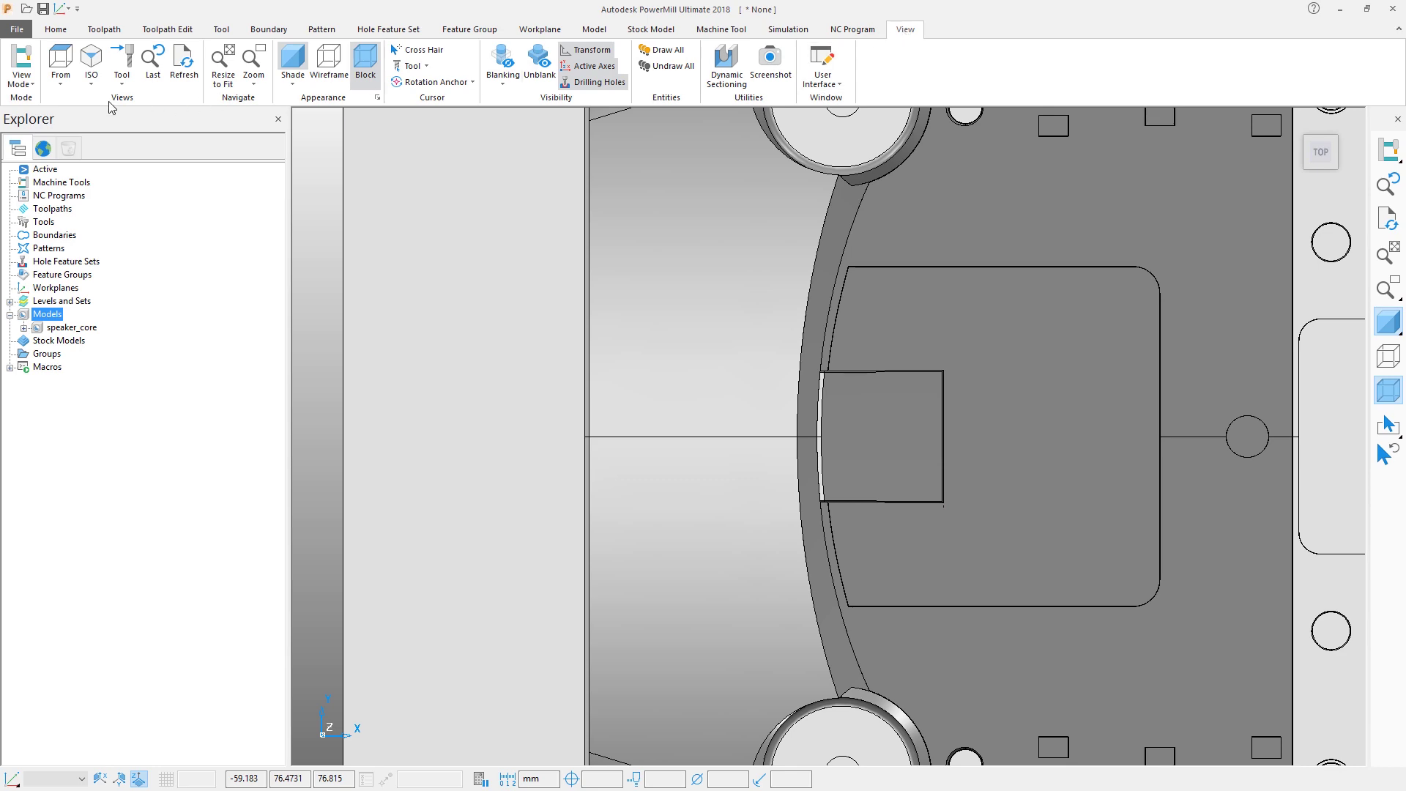
left_click(62, 64)
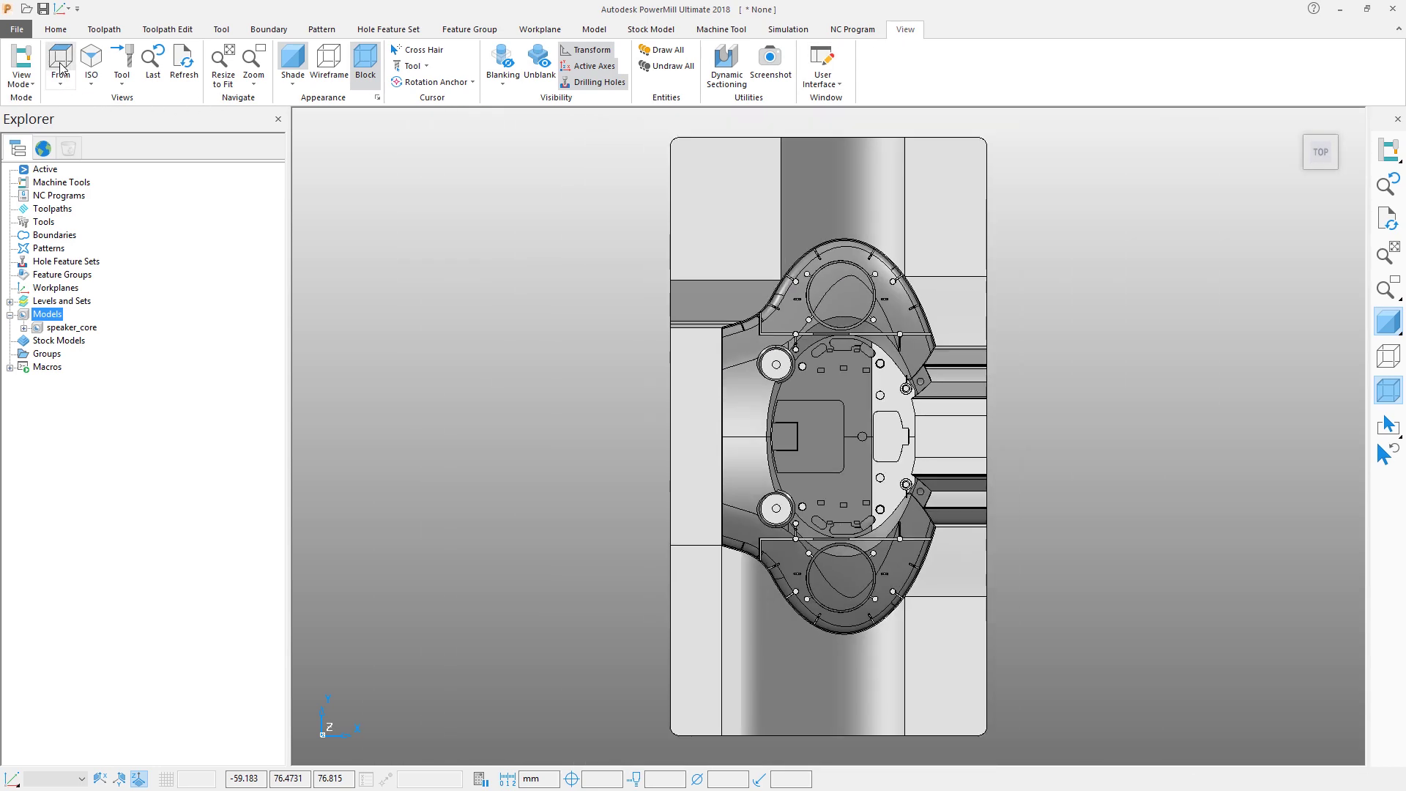
left_click(62, 84)
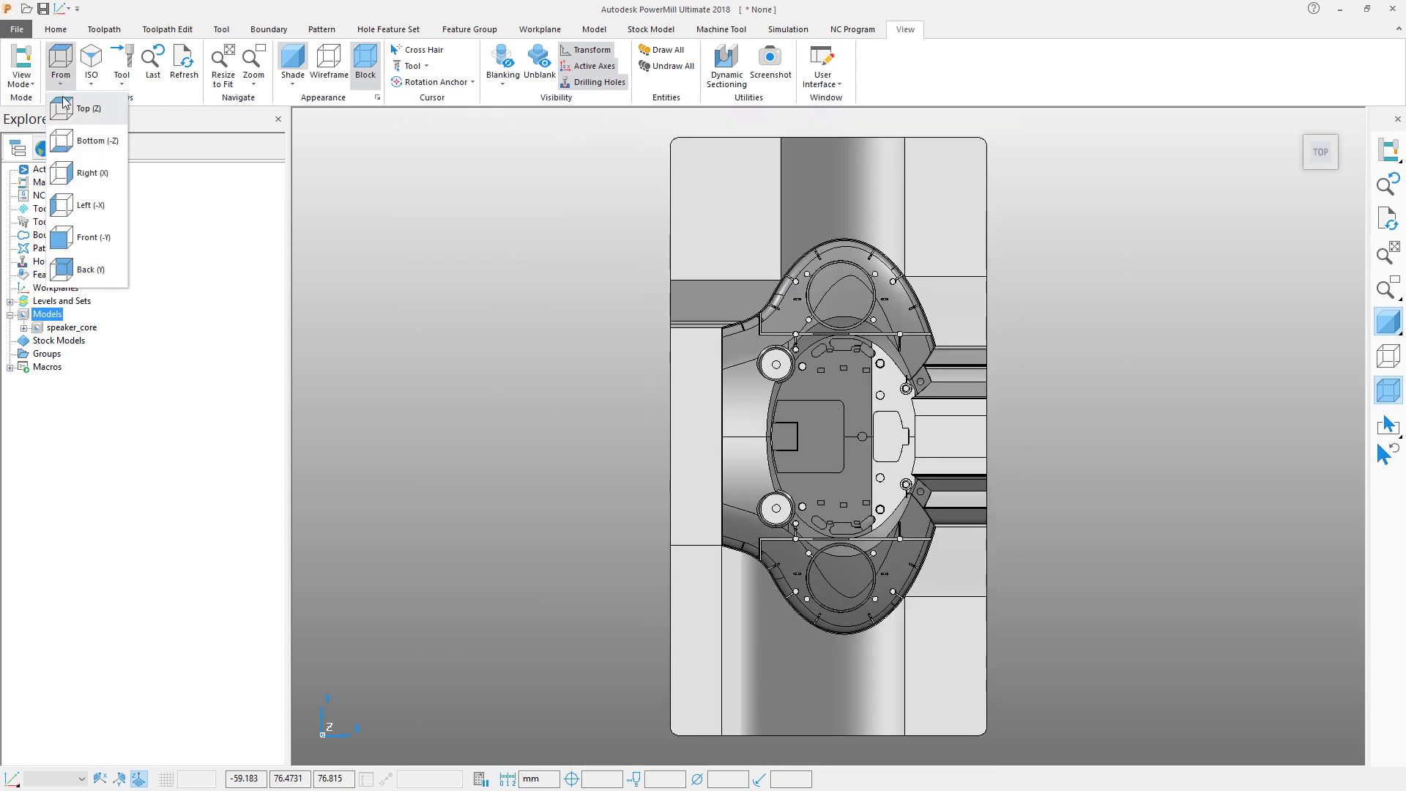
left_click(74, 246)
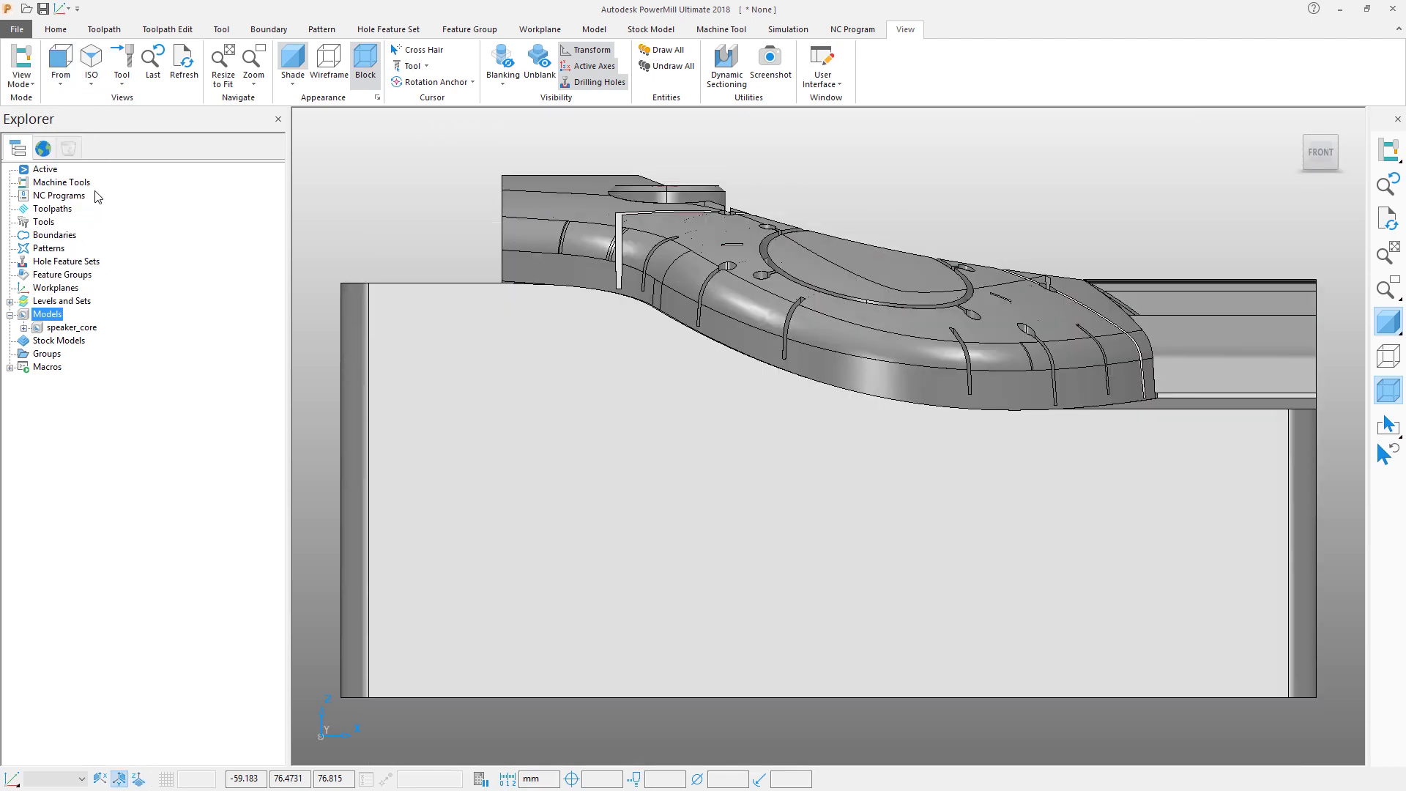
left_click(96, 67)
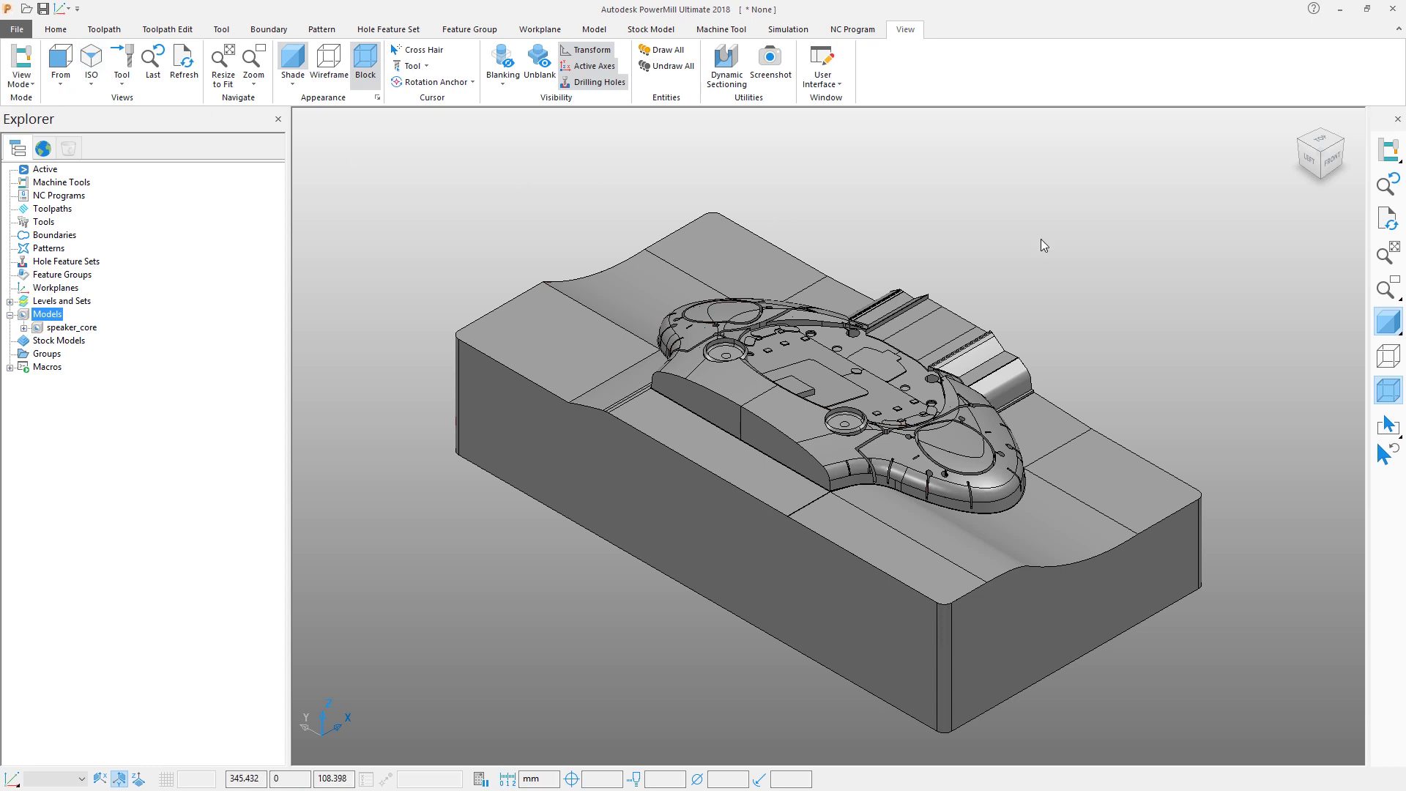
Inspect the model with the view cube from top, left, front, underneath and isometric corners
left_click(1320, 141)
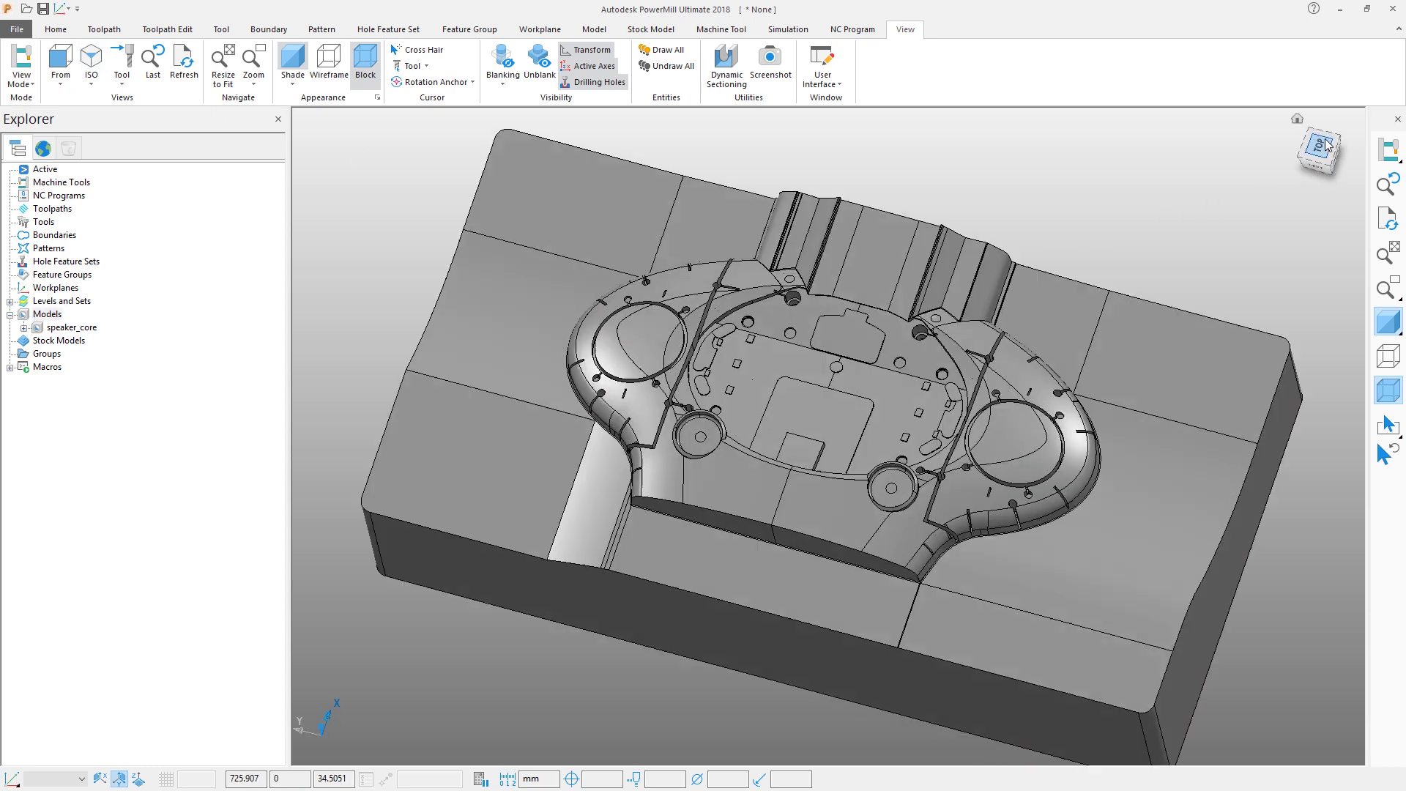
left_click(1324, 167)
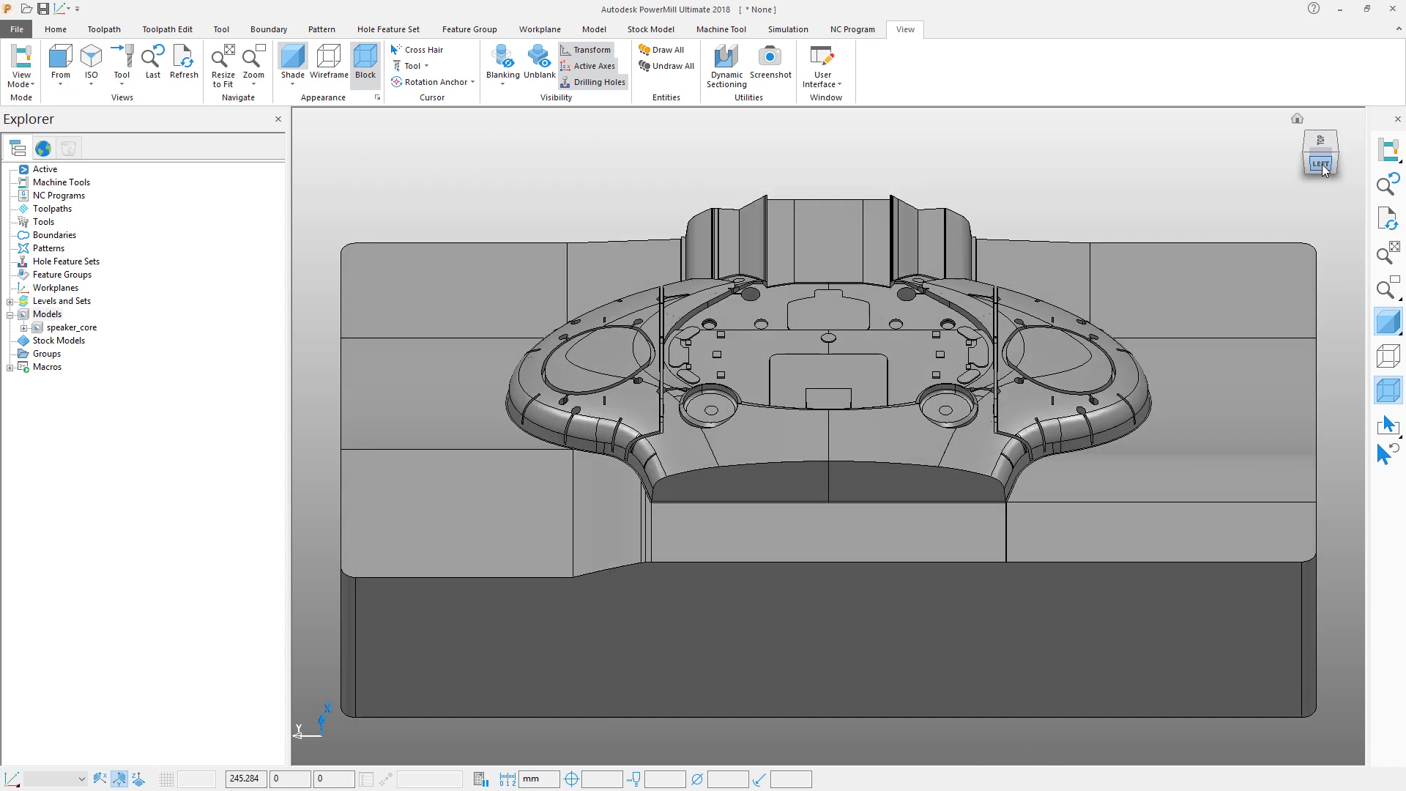
left_click(1322, 165)
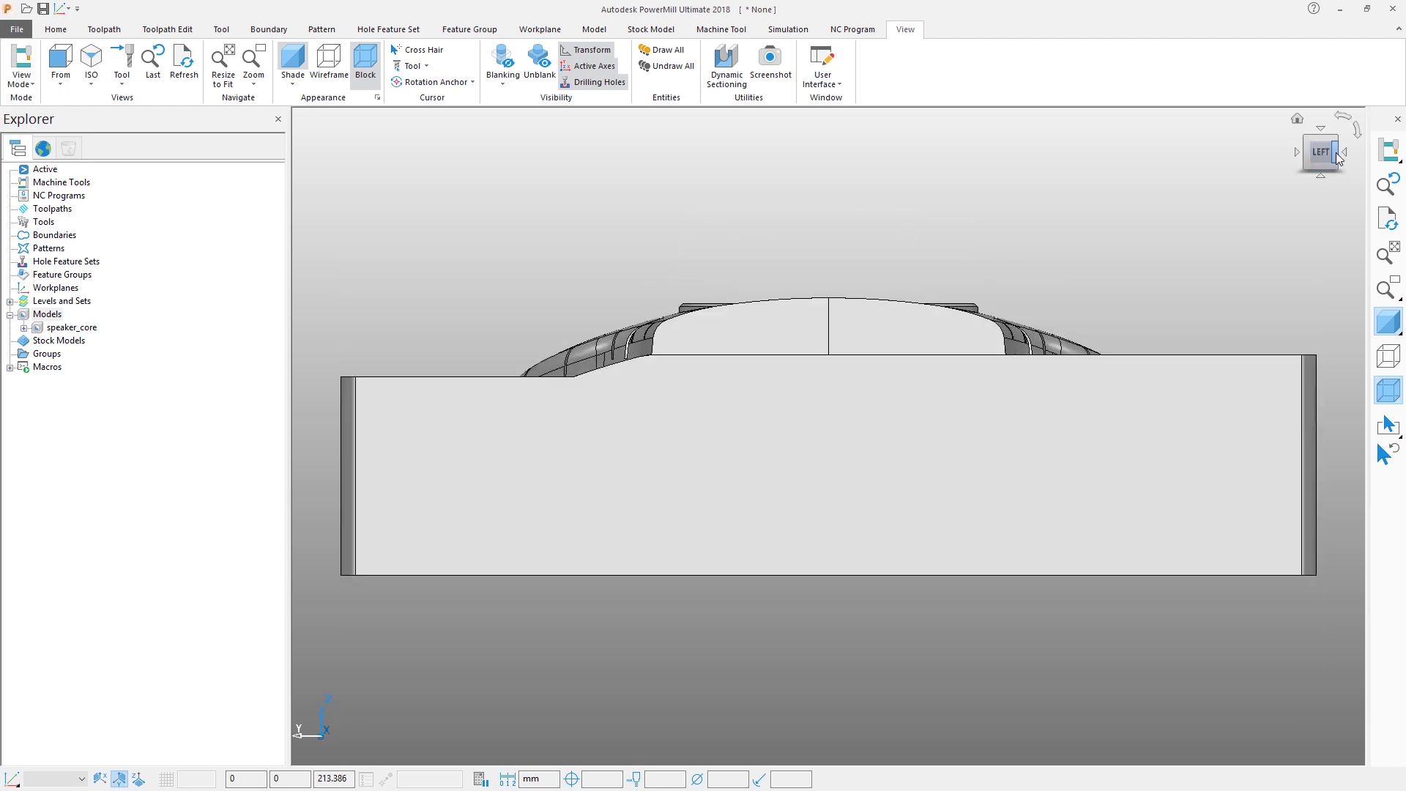
left_click(1340, 153)
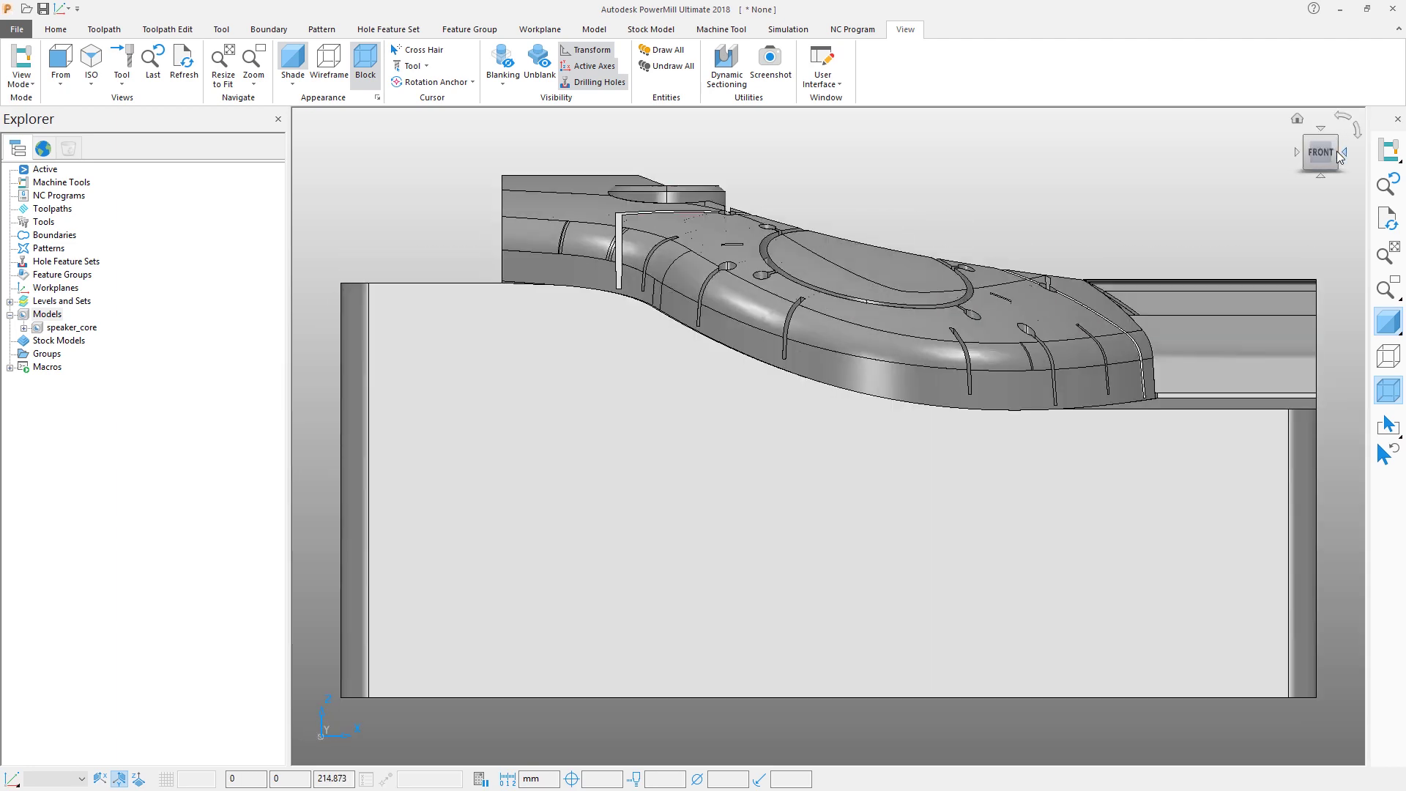
left_click(1340, 153)
left_click(1340, 154)
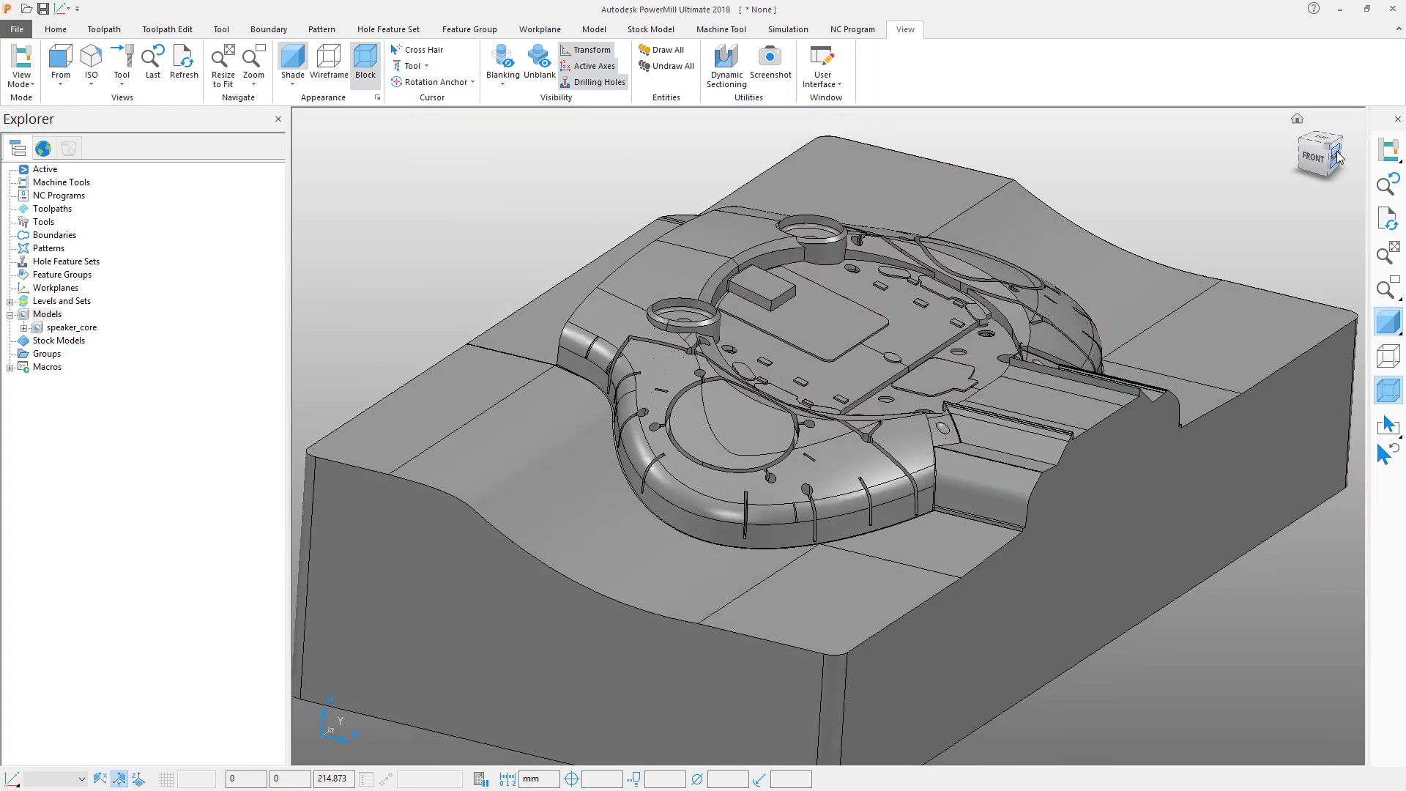
left_click(1337, 156)
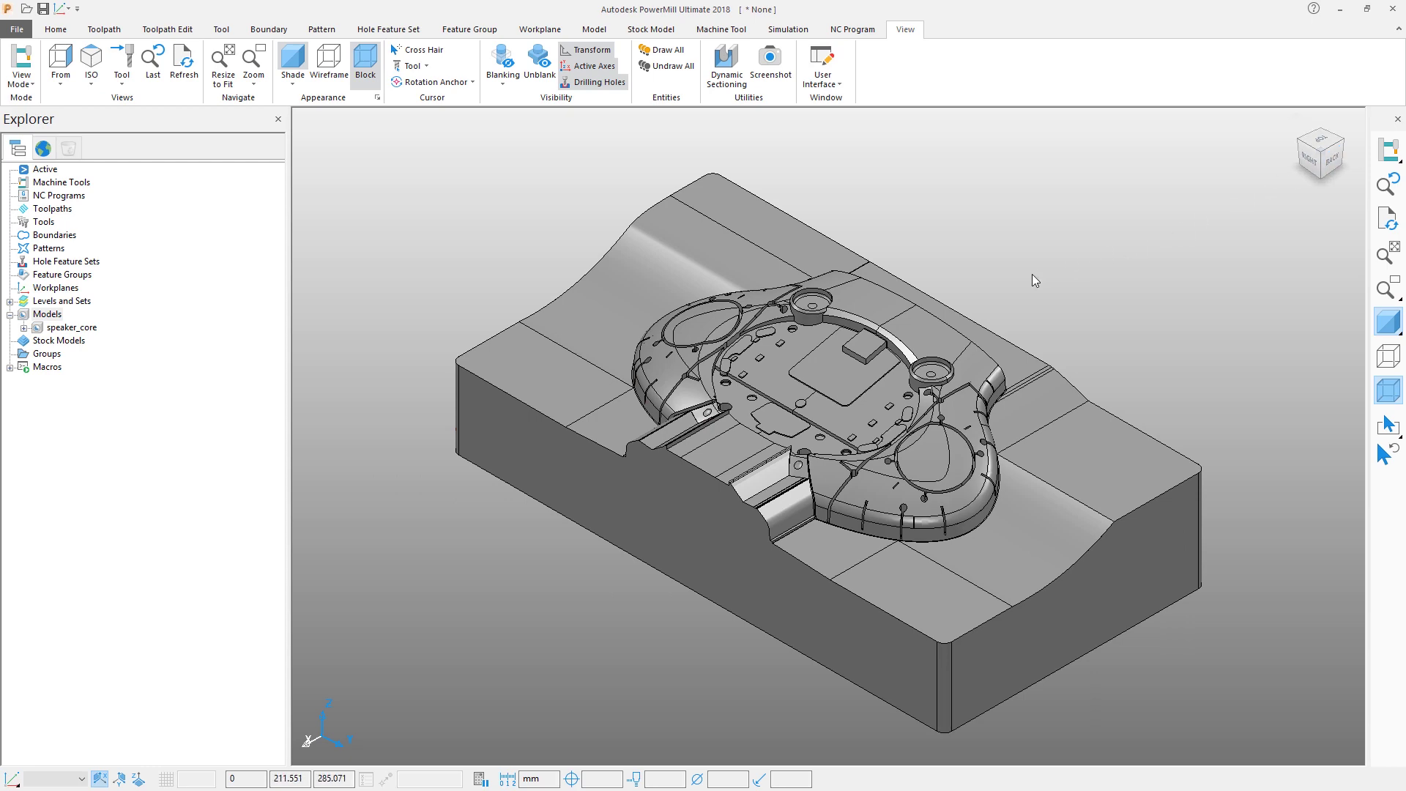
Orbit, zoom and pan around the speaker_core model, then refit it to the view
middle_click_drag(1031, 274, 605, 367)
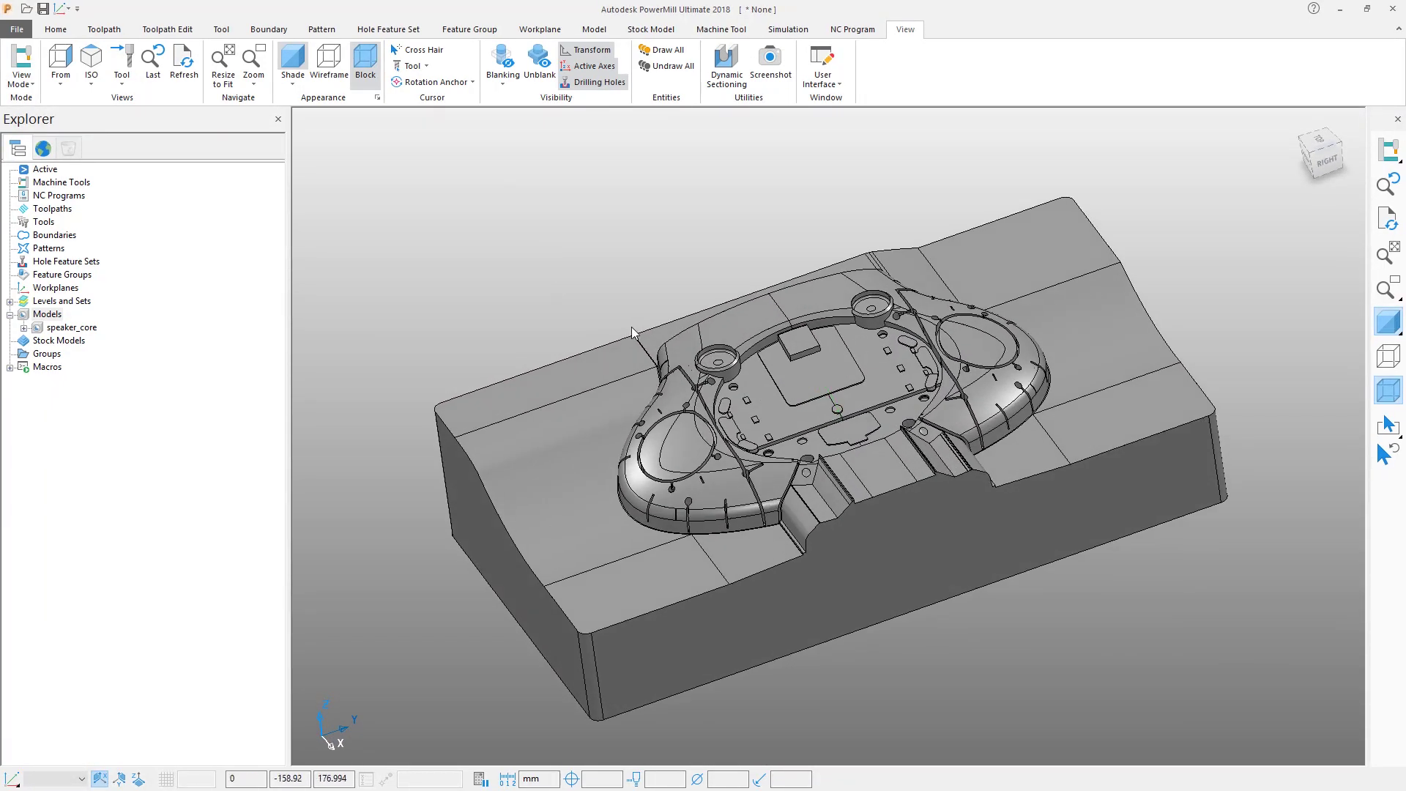
scroll(740, 416, "up", 5)
scroll(740, 416, "down", 2)
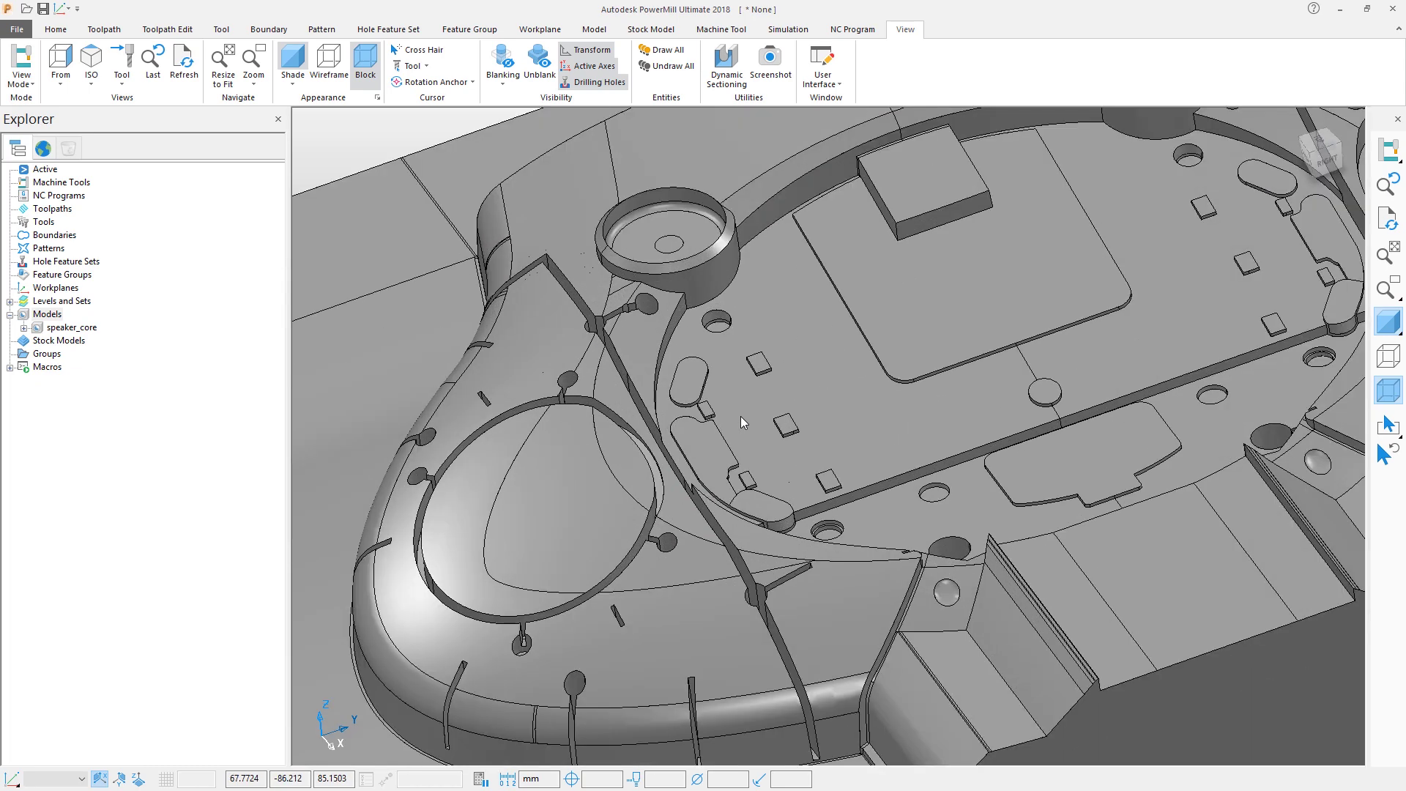
scroll(840, 424, "down", 5)
scroll(1192, 430, "up", 5)
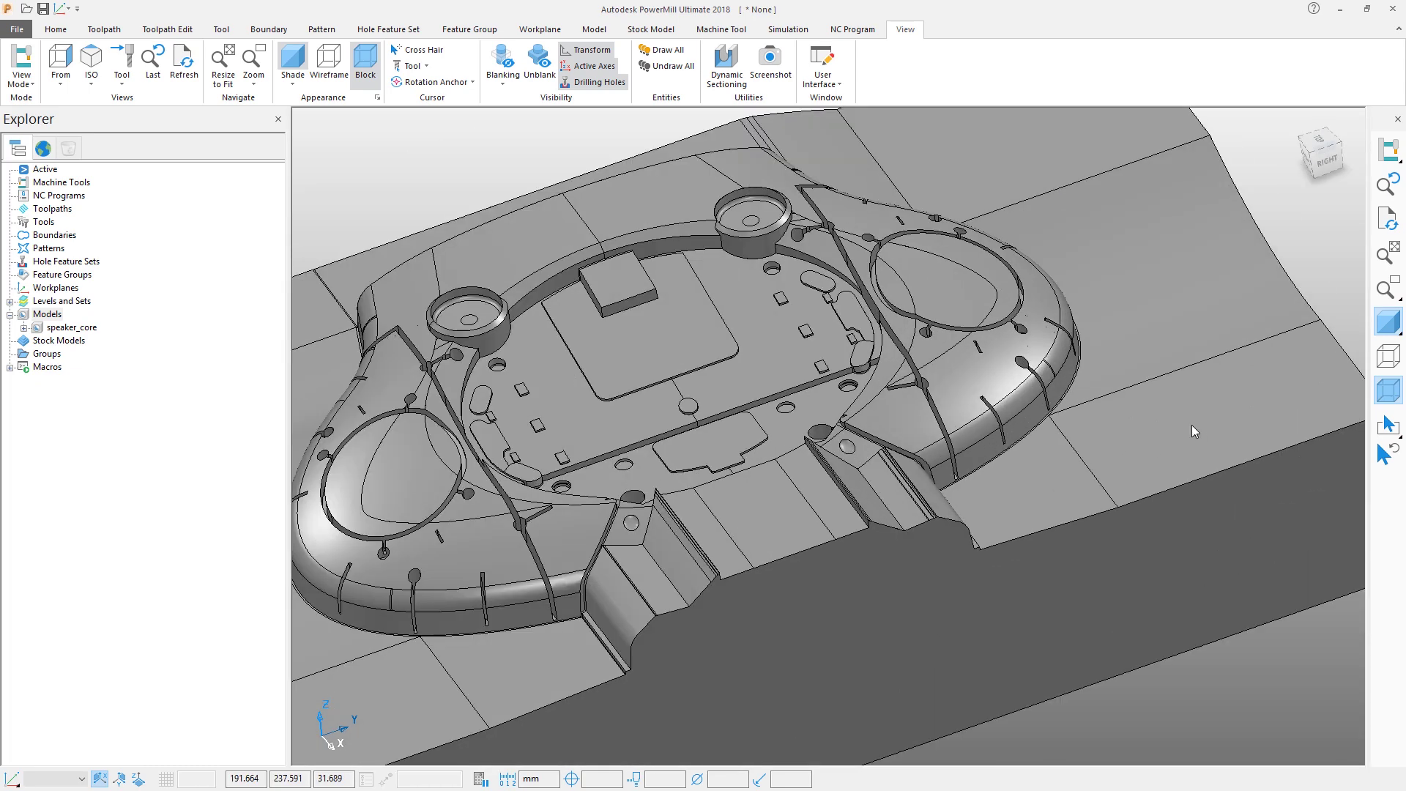
scroll(615, 341, "down", 2)
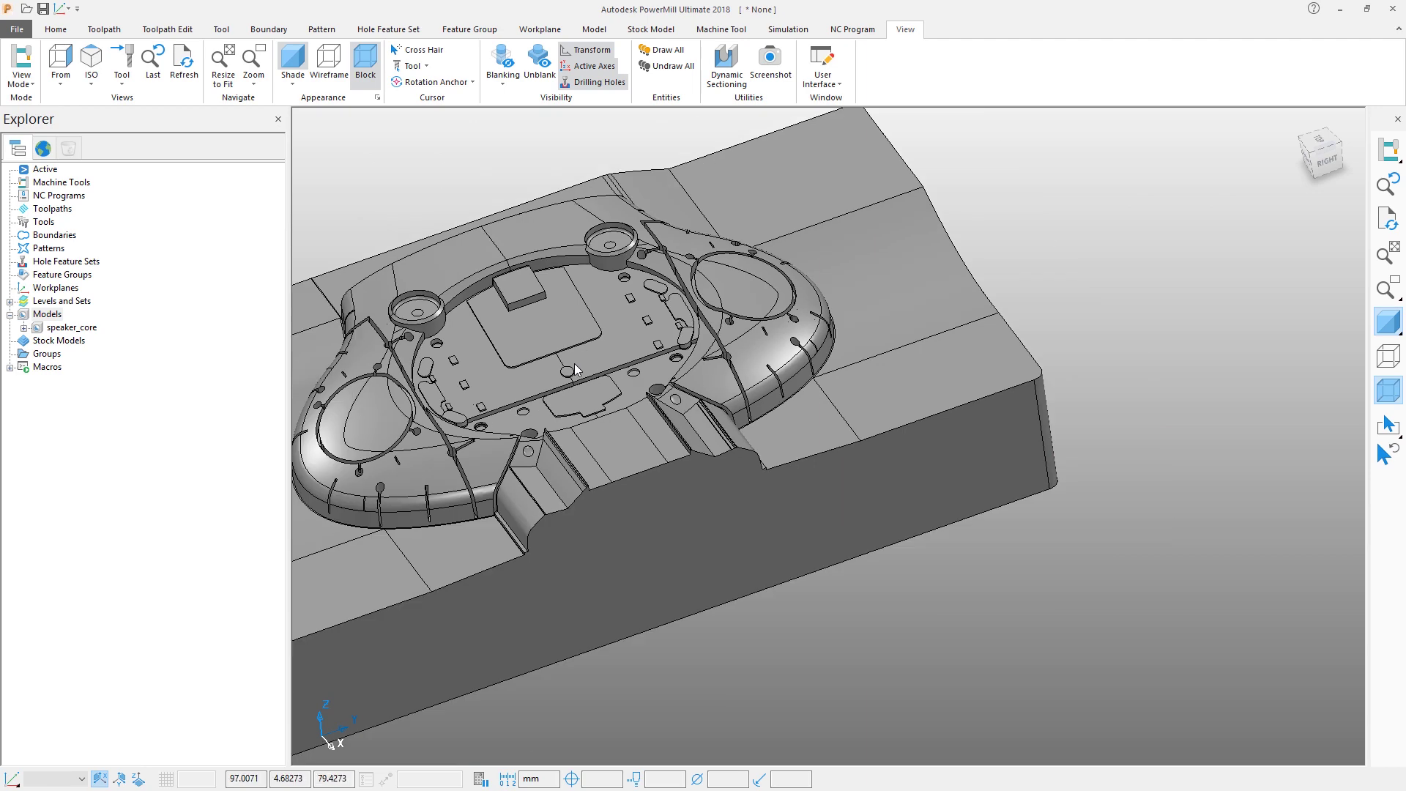
middle_click_drag(576, 364, 816, 374, "shift")
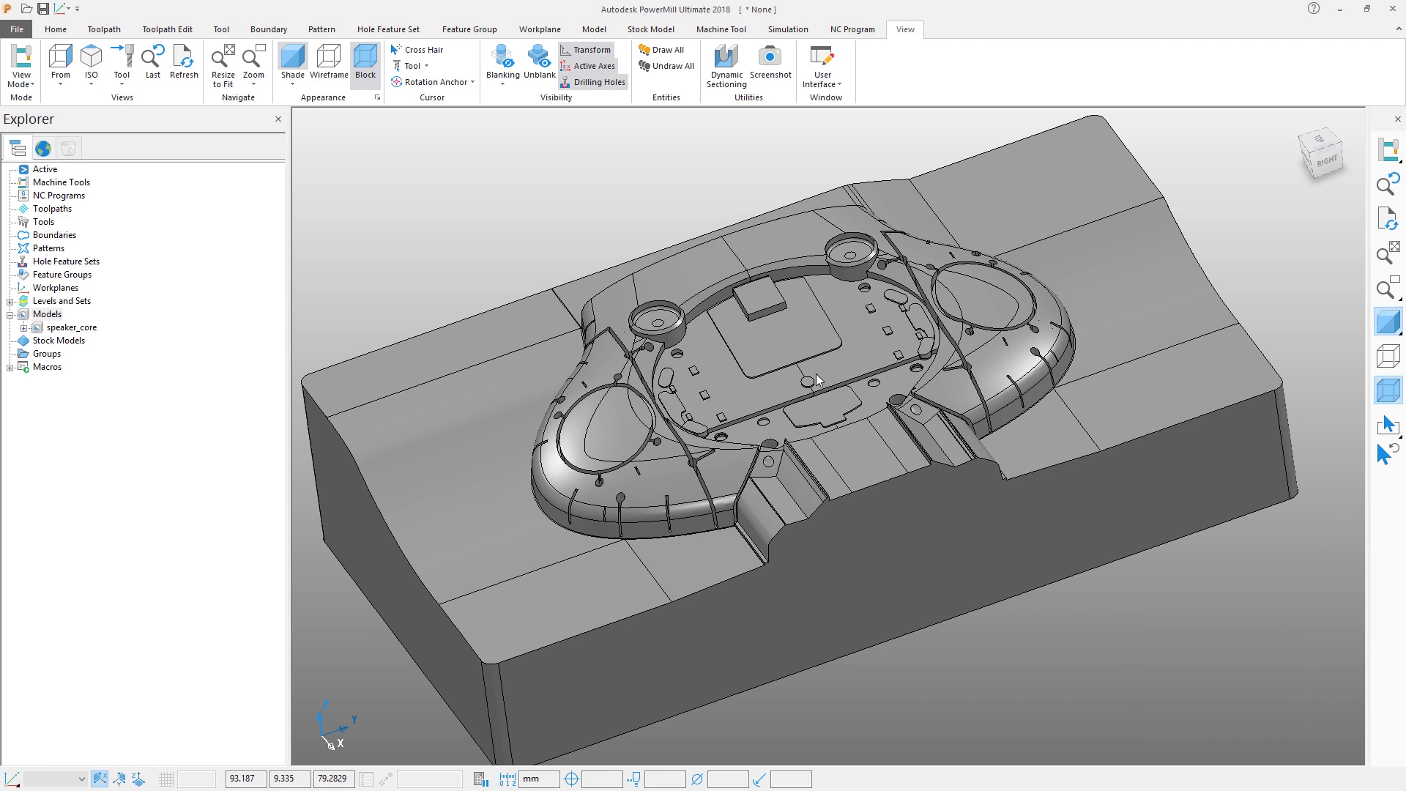
left_click_drag(769, 167, 1145, 551)
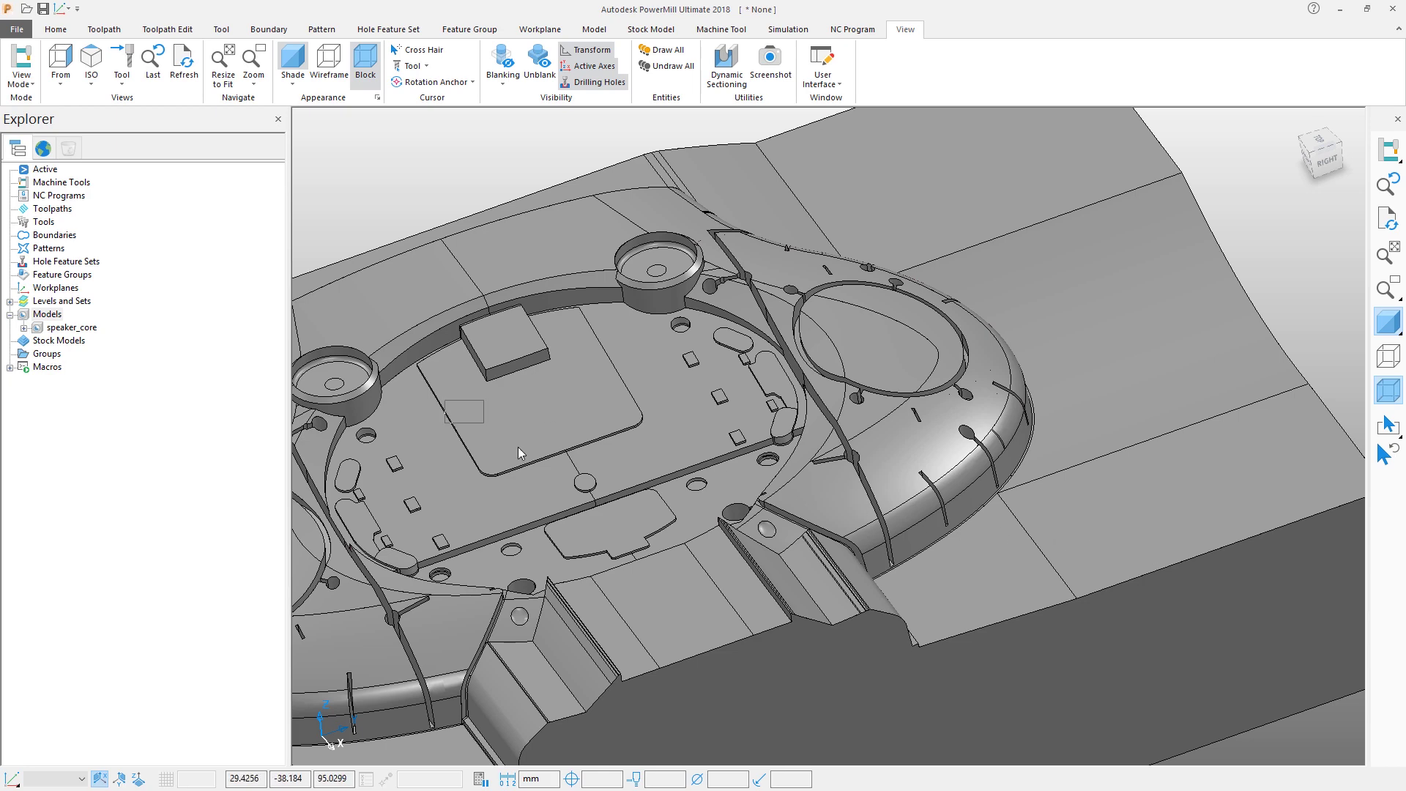
left_click_drag(444, 400, 741, 602)
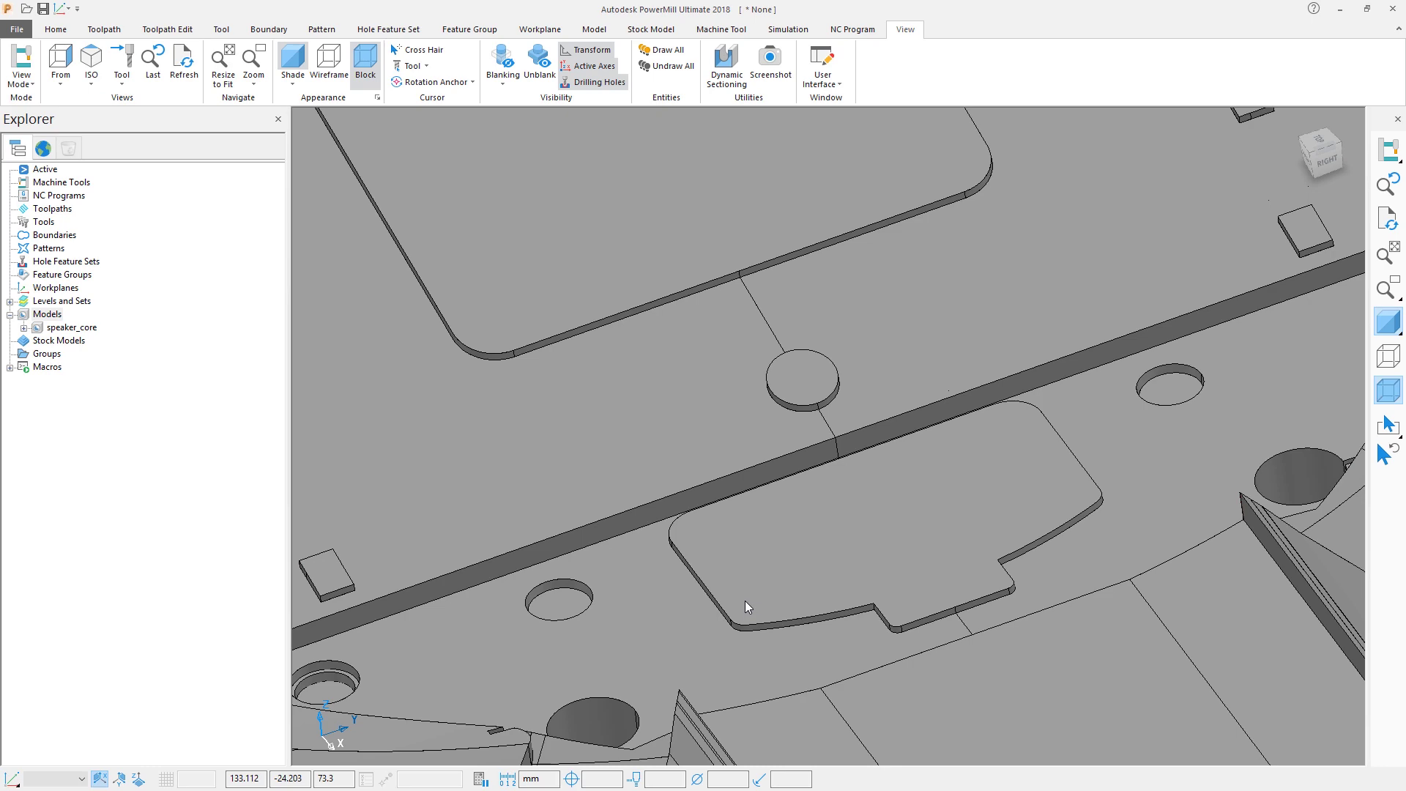
key("ctrl+r")
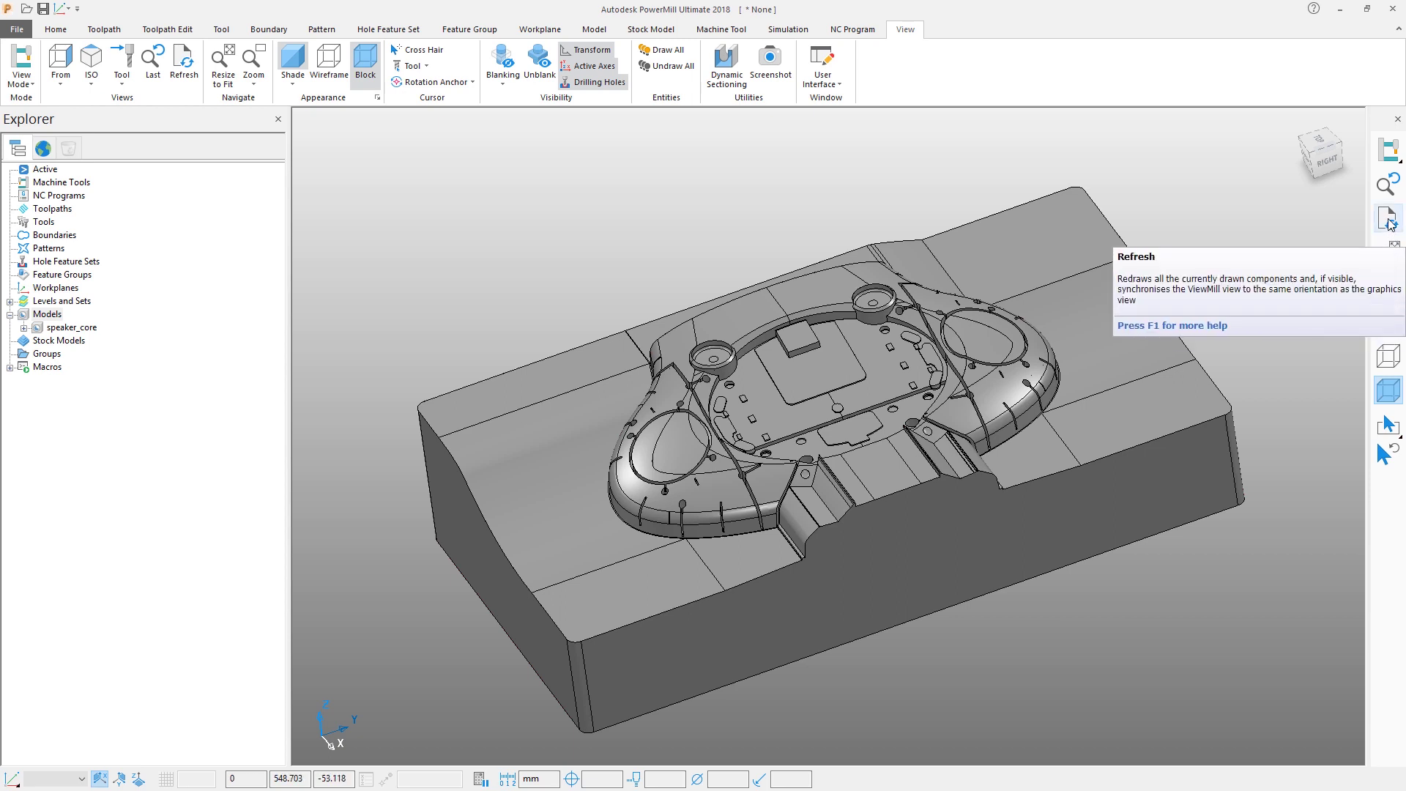
Show the model plain shaded with wireframe and block hidden, then open the Block dialog
left_click(1388, 356)
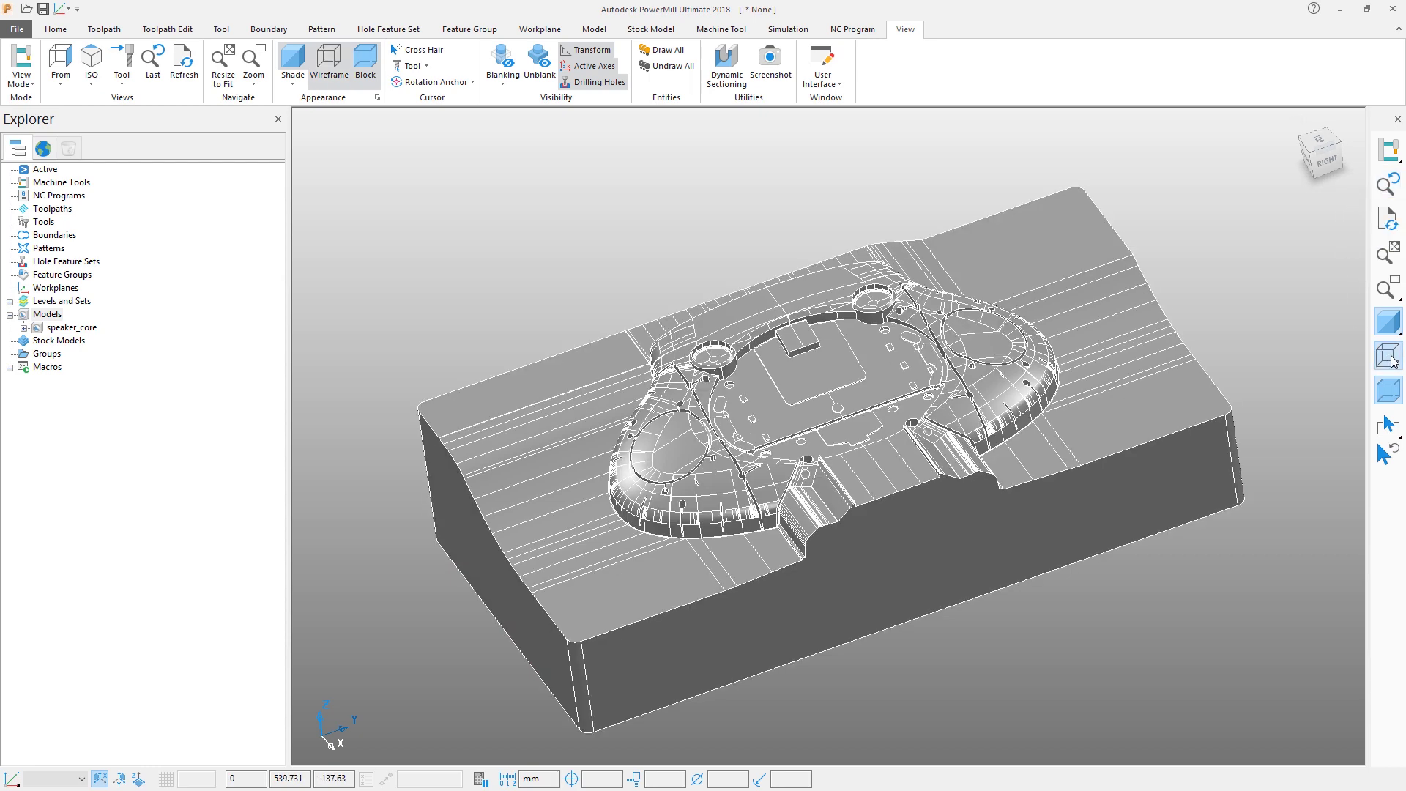
left_click(1389, 359)
left_click(1389, 393)
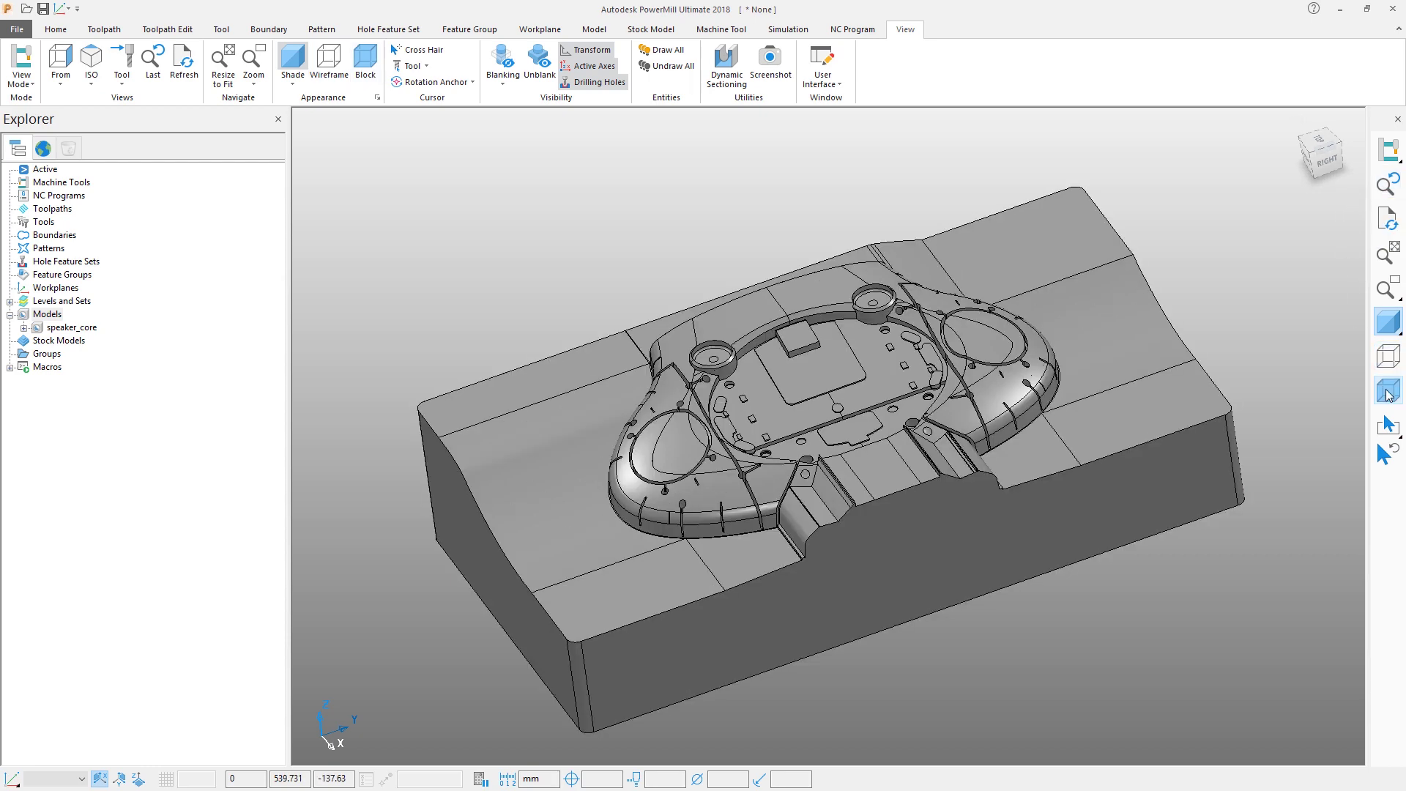
left_click(1388, 322)
left_click(1388, 322)
mouse_move(1391, 334)
left_click(56, 30)
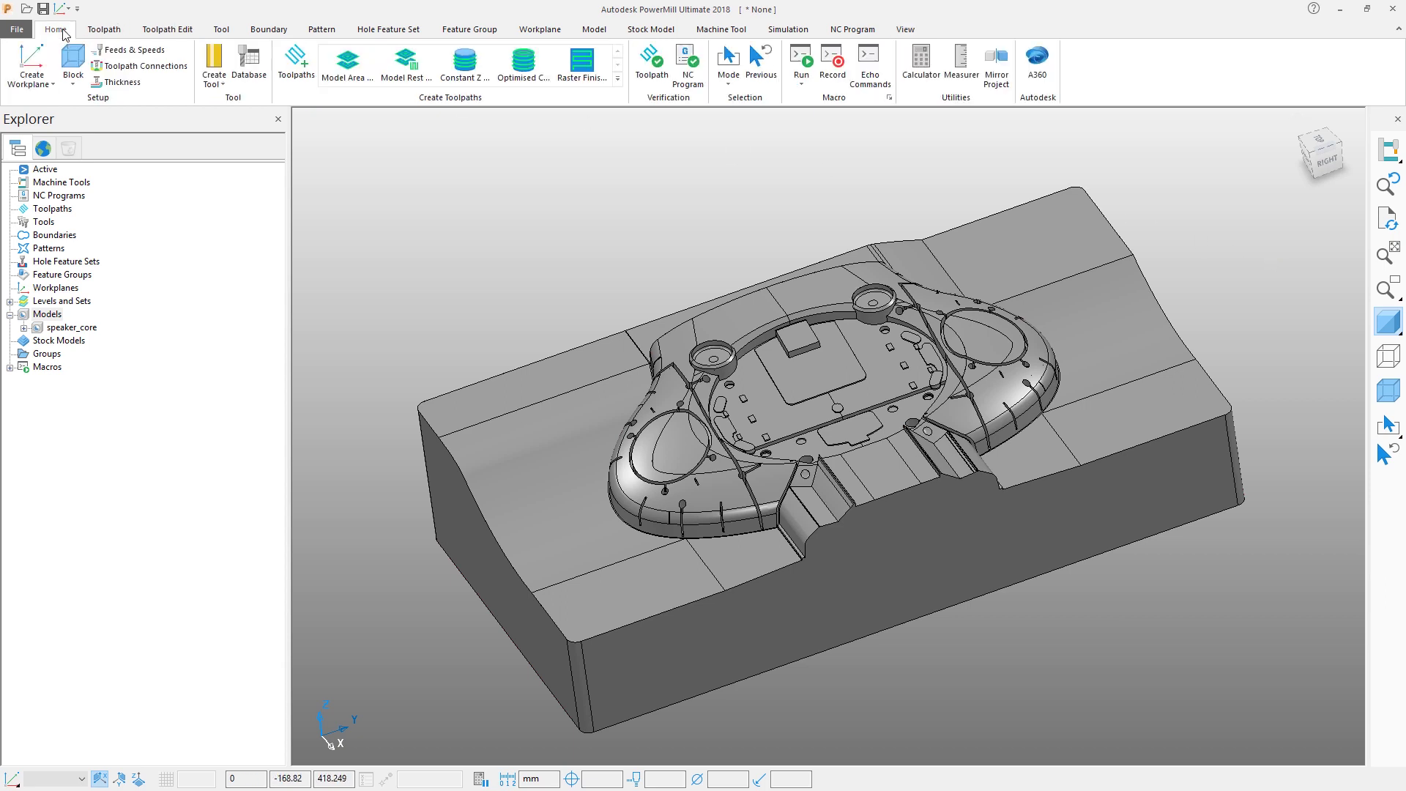
left_click(69, 66)
Calculate a Box block in the Global Transform coordinate system and turn on Draw
left_click(291, 170)
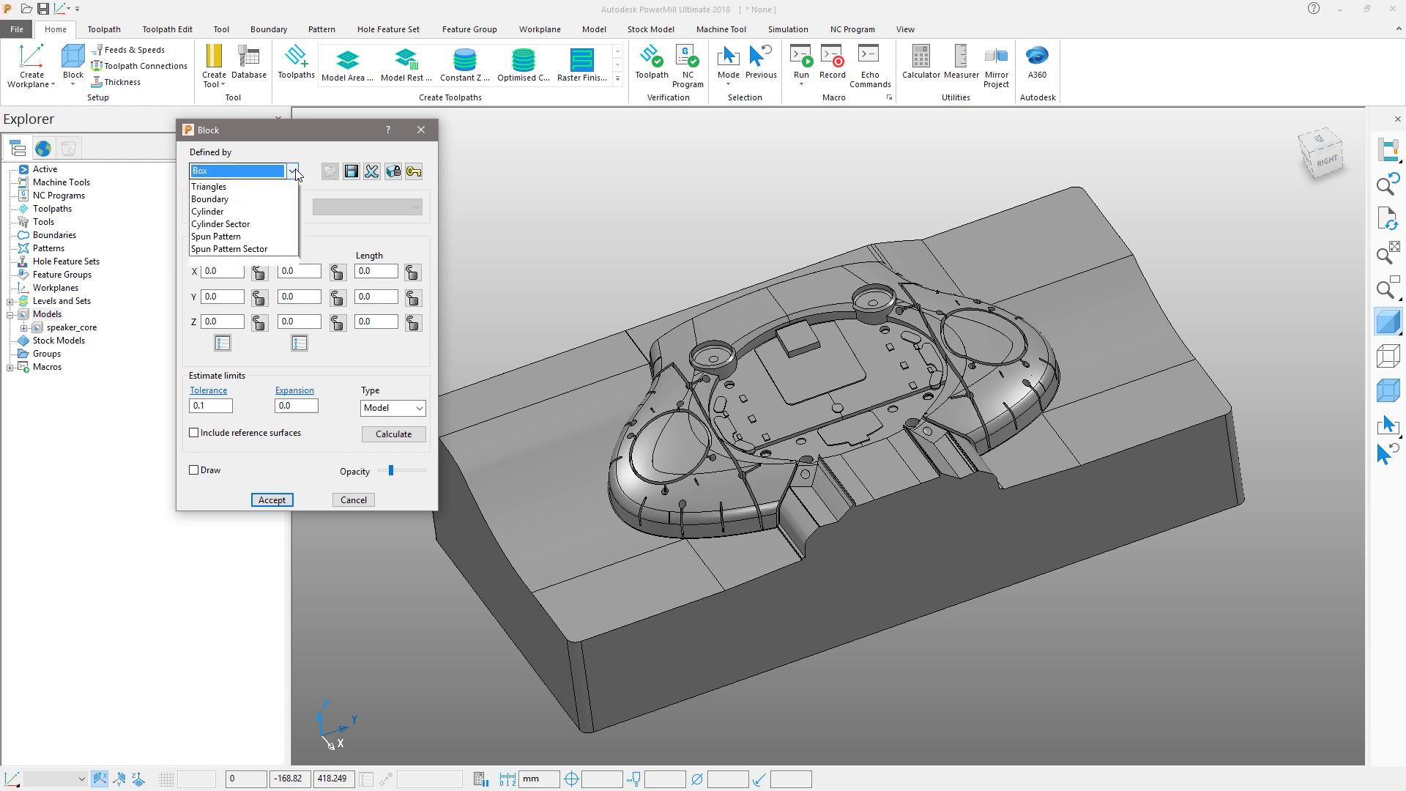
left_click(242, 183)
left_click(293, 207)
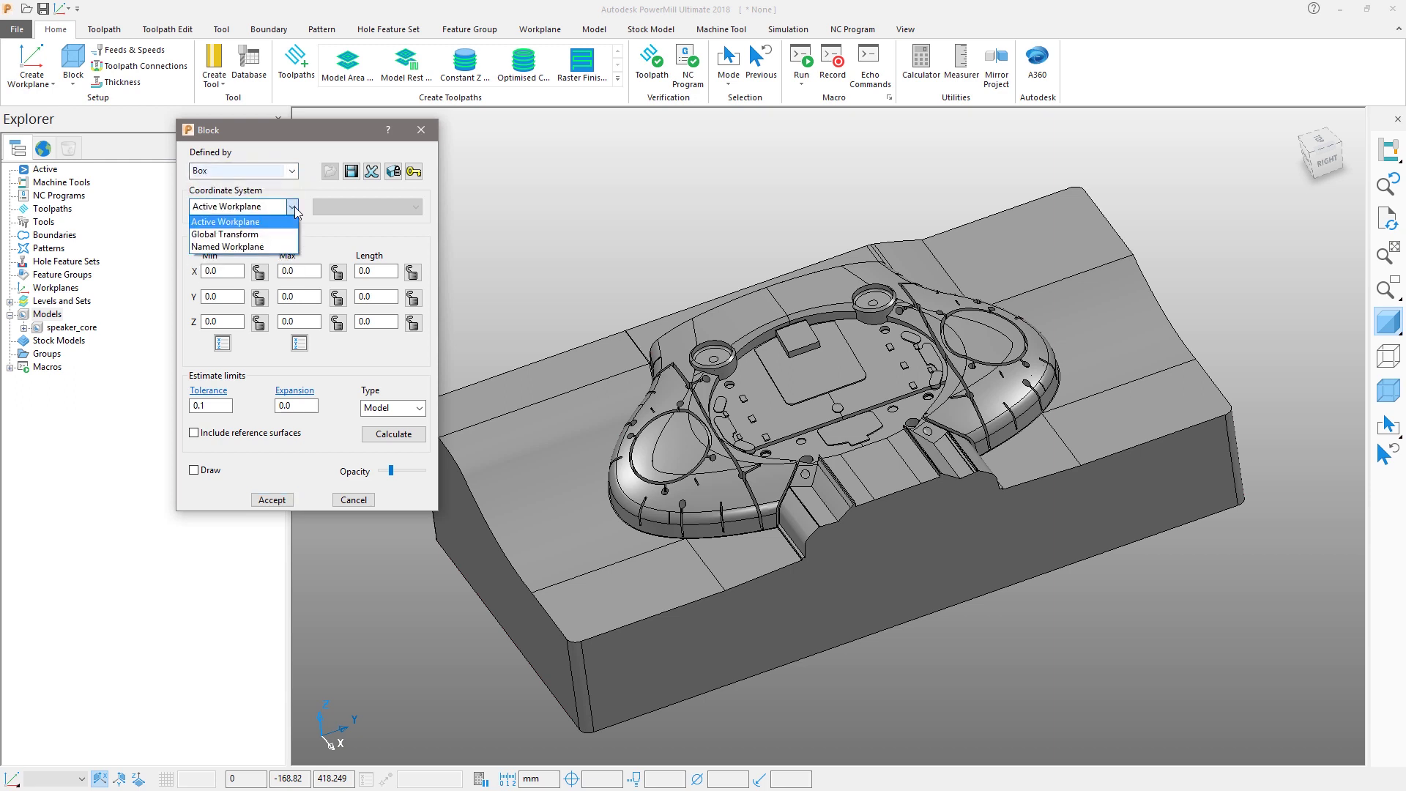
left_click(284, 234)
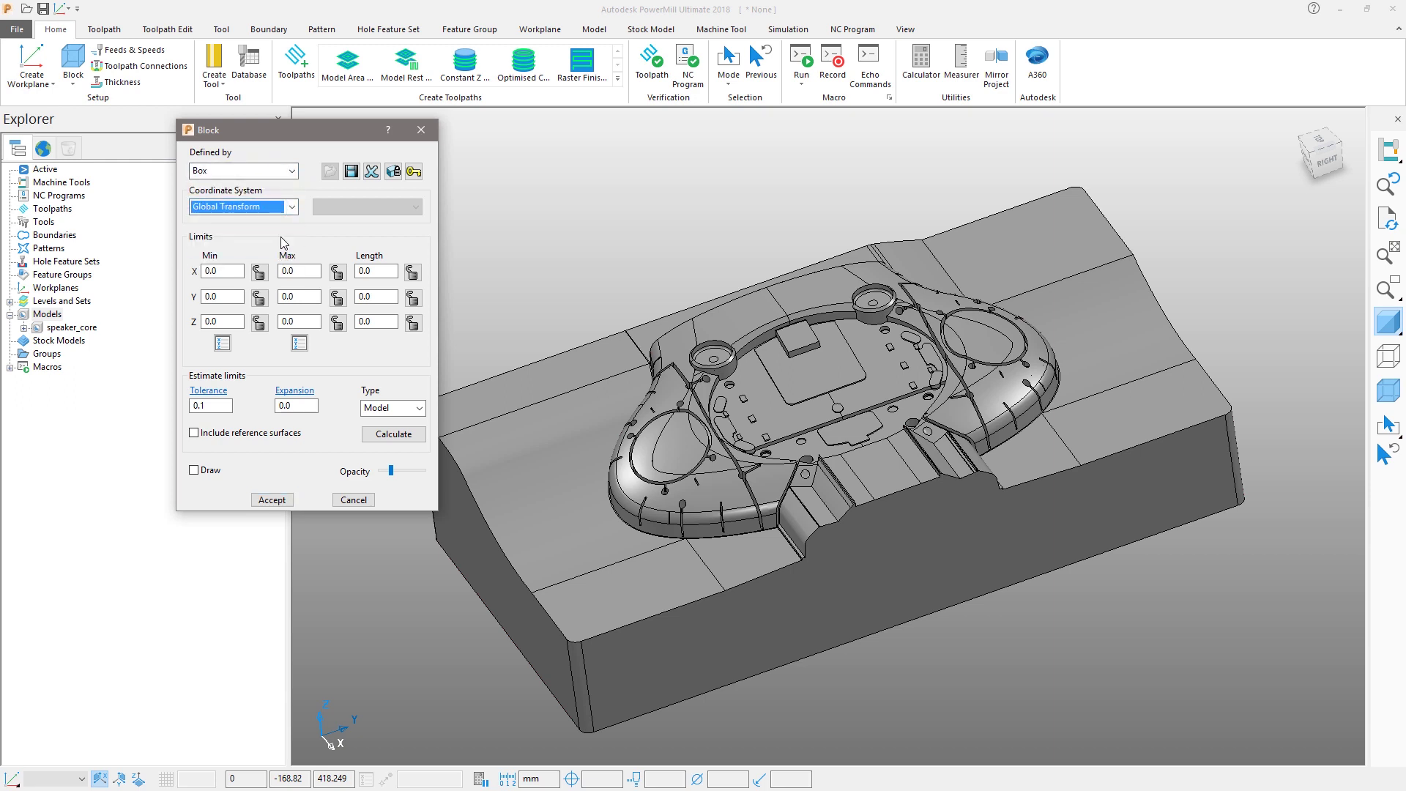
left_click(384, 438)
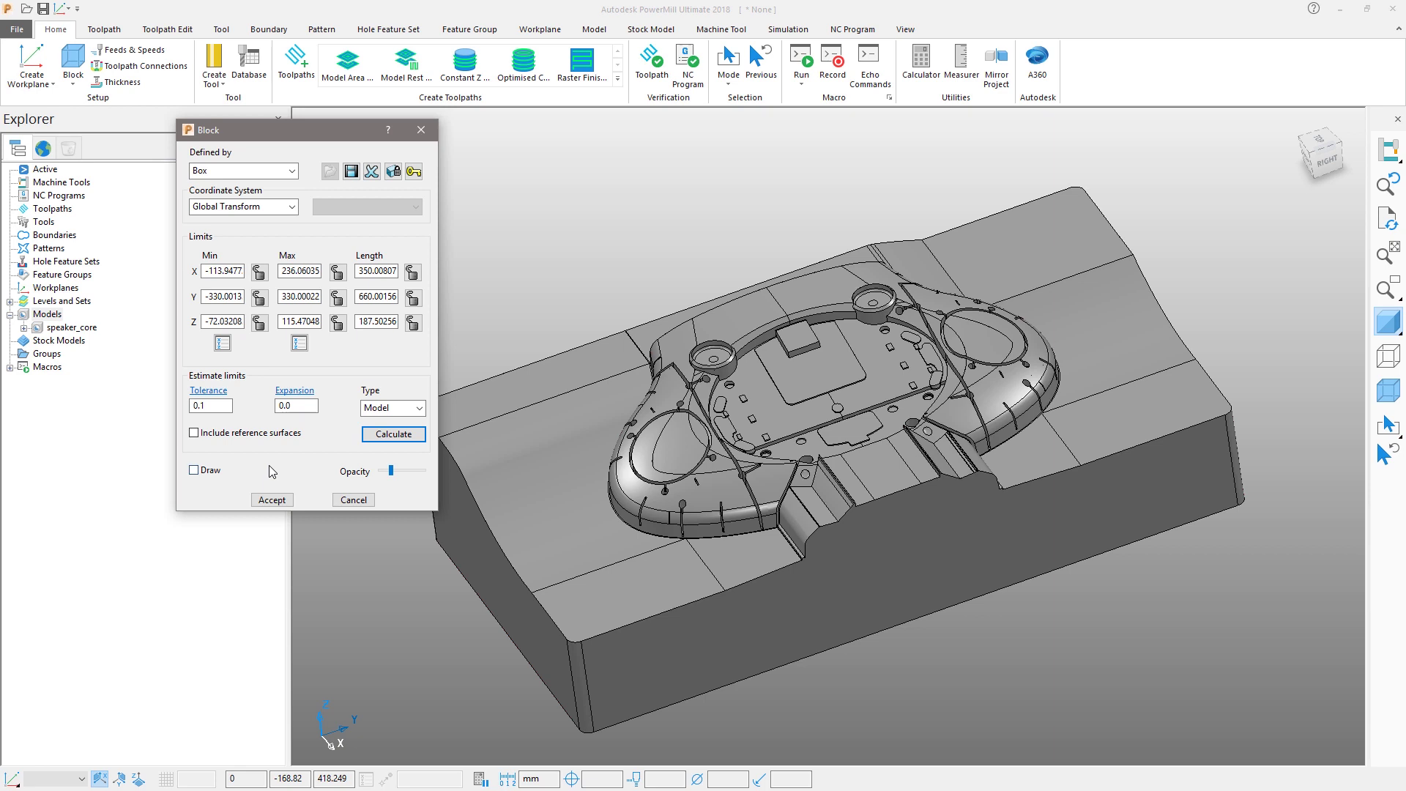
left_click(199, 476)
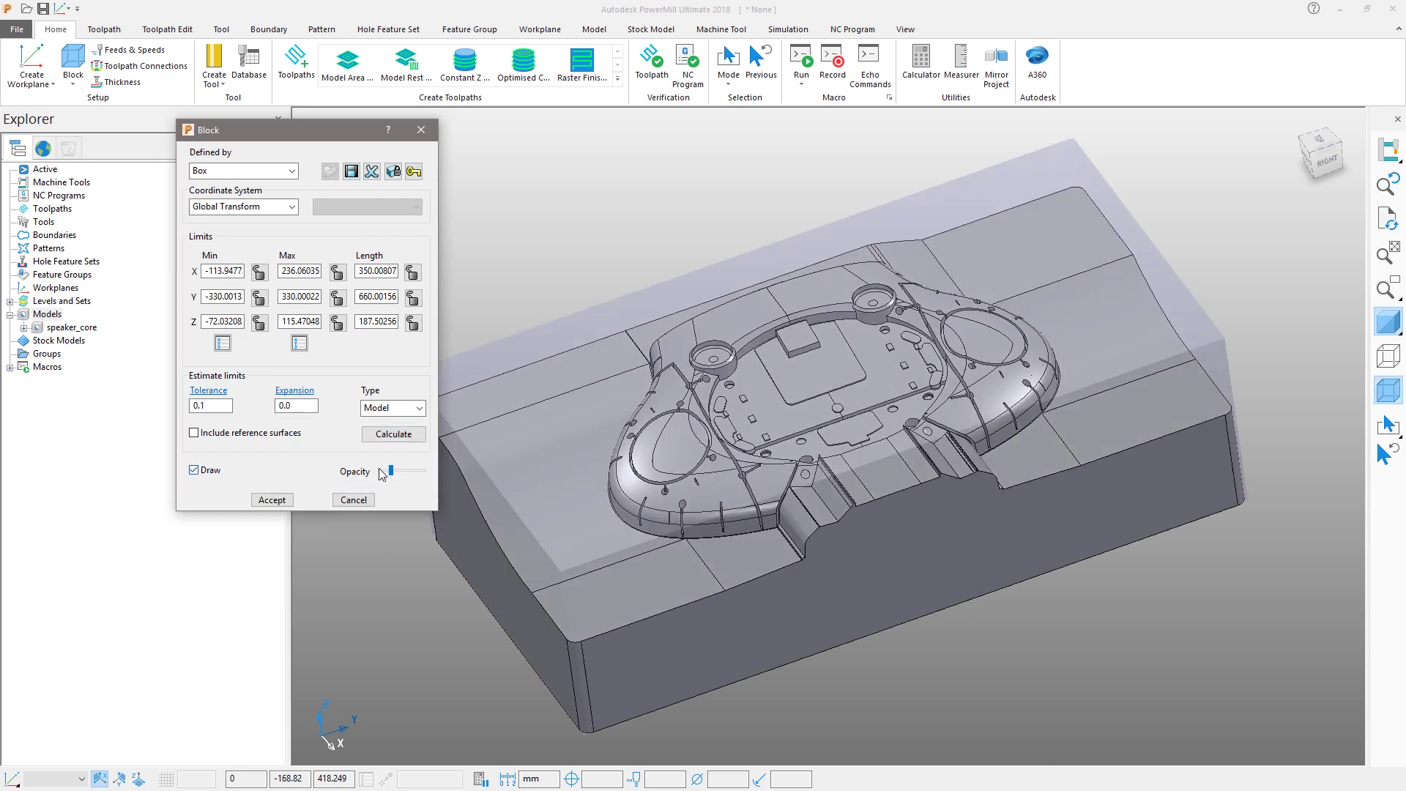
Raise the block opacity, extend Z Max by +5 to 120.47048, and accept the block
mouse_move(391, 471)
left_mouse_down()
mouse_move(423, 479)
mouse_move(397, 473)
left_mouse_up()
double_click(306, 316)
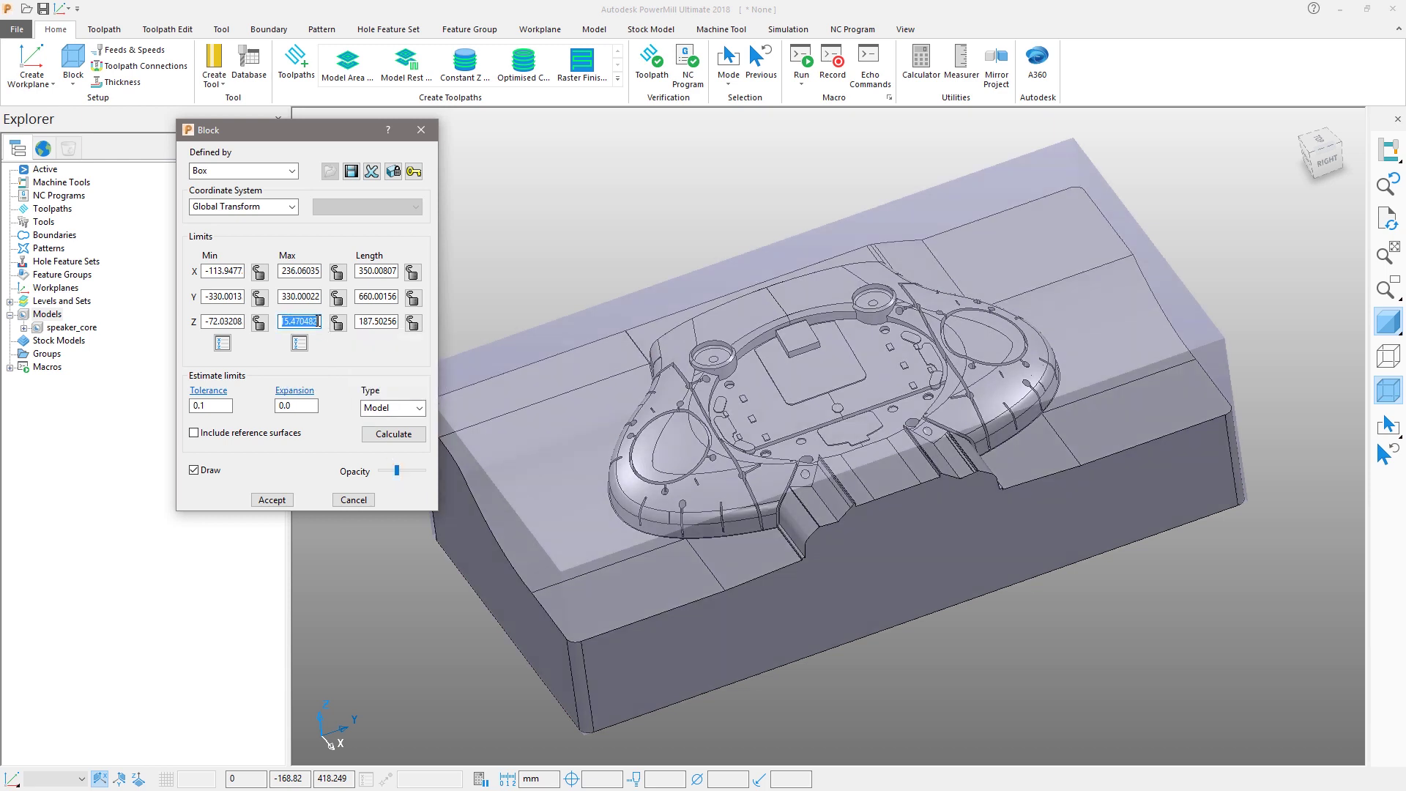
left_click(320, 323)
type("+5")
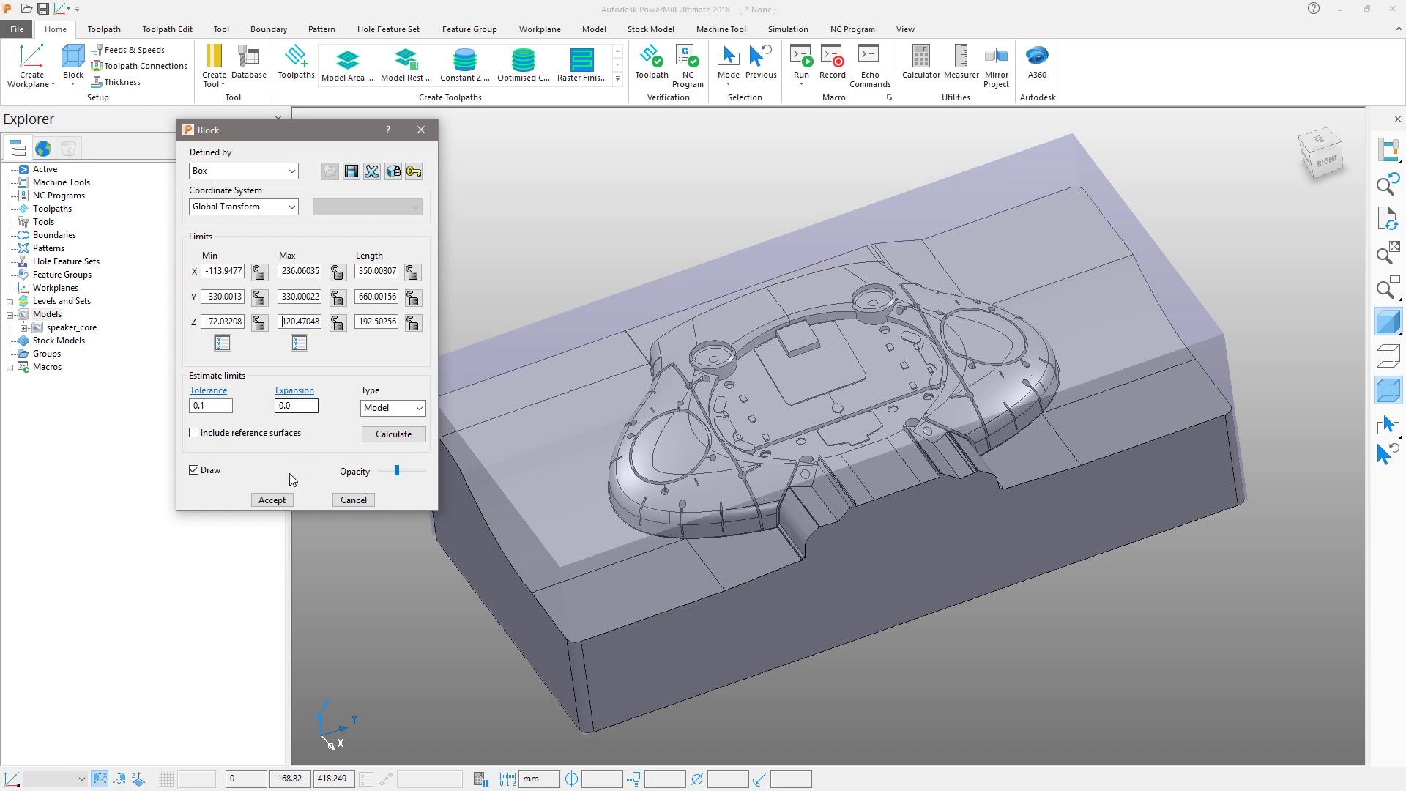
left_click(277, 501)
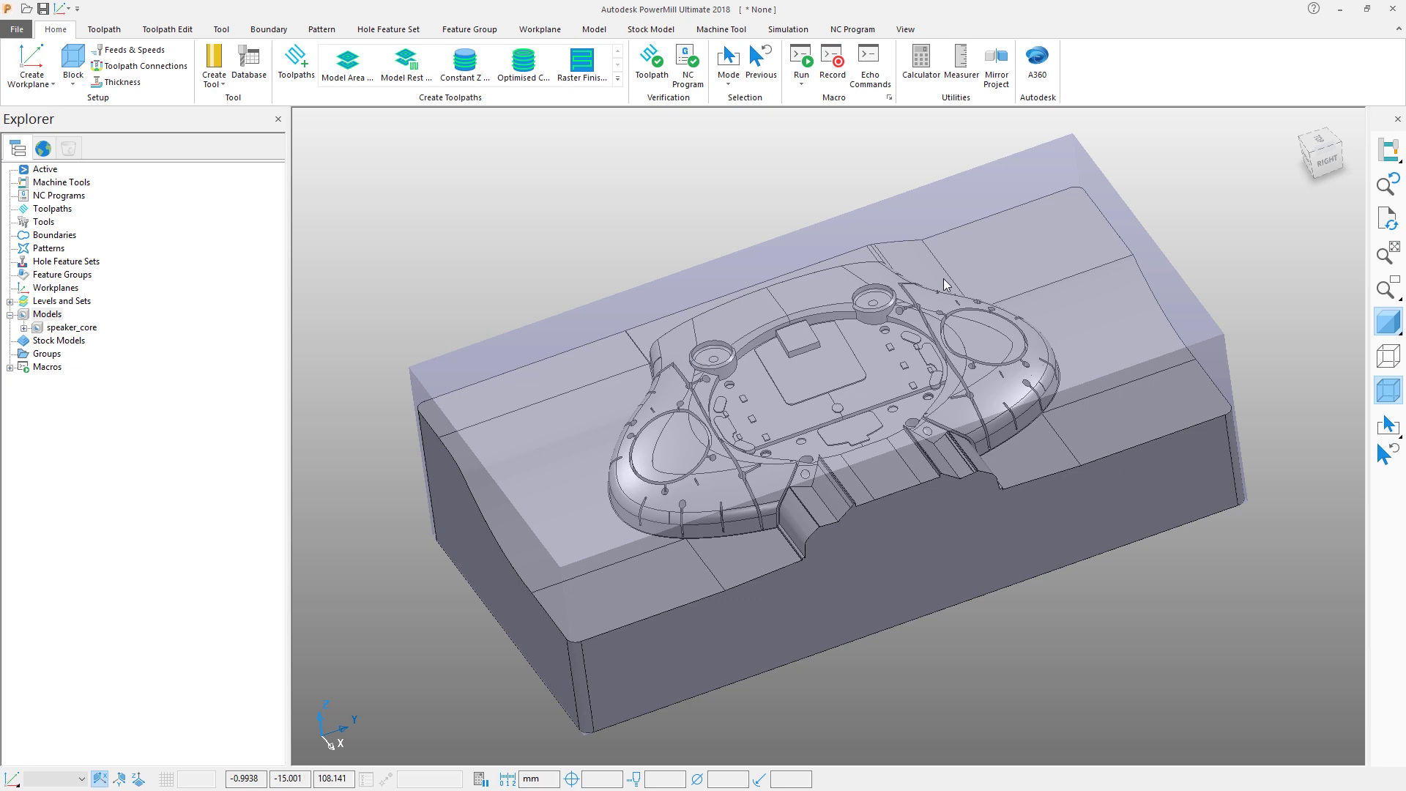
left_click(1322, 146)
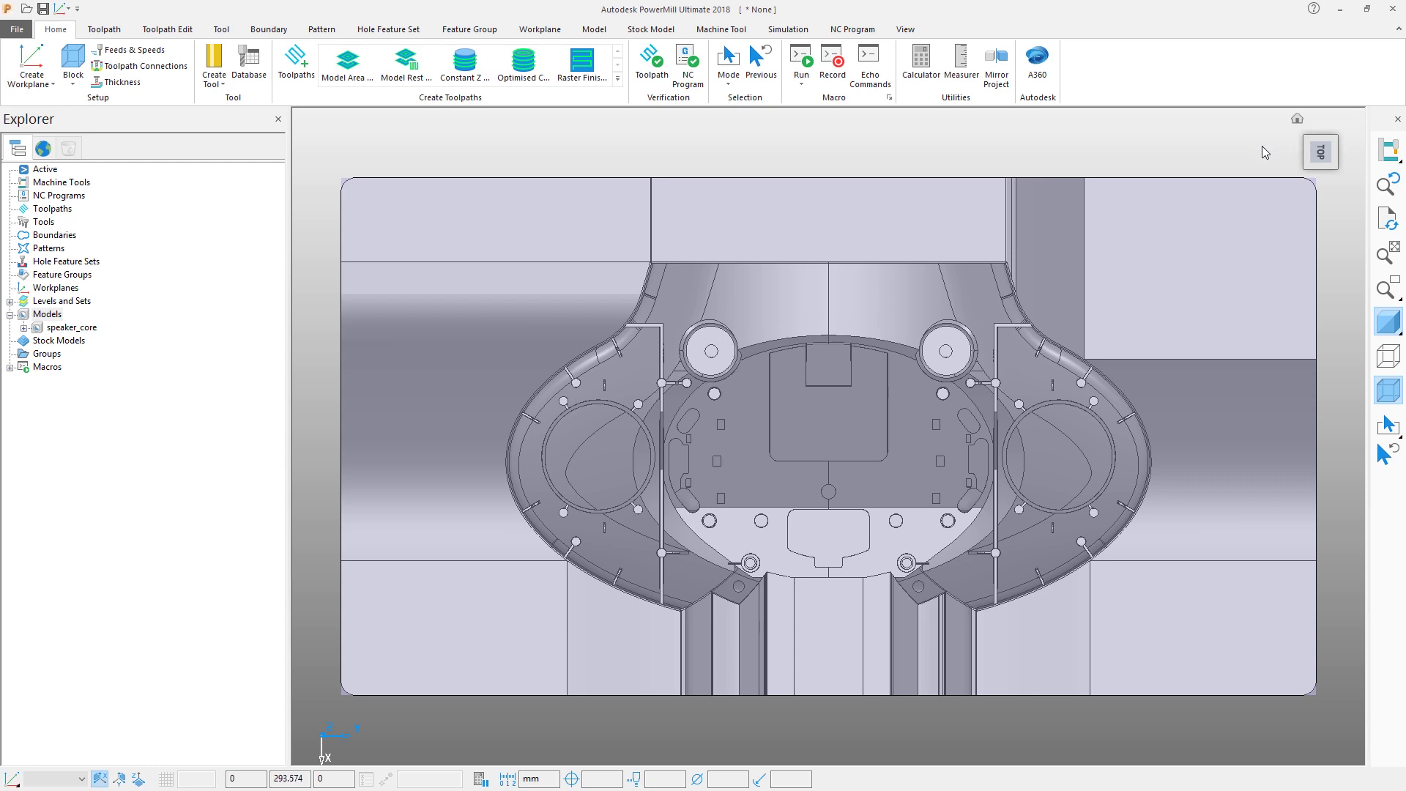
Show the model's wireframe edges through a translucent block, orbited to an isometric view
left_click(1307, 167)
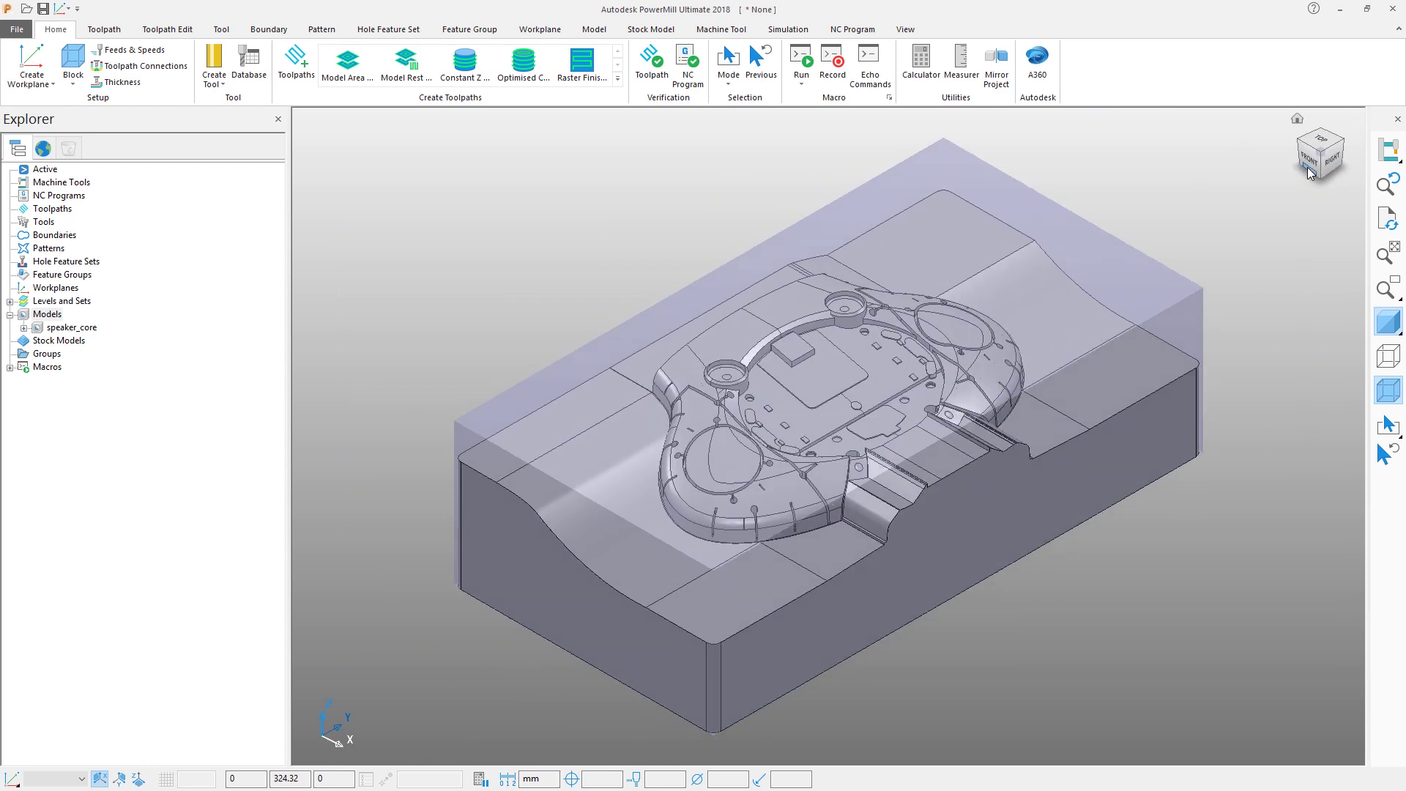
left_click(1390, 361)
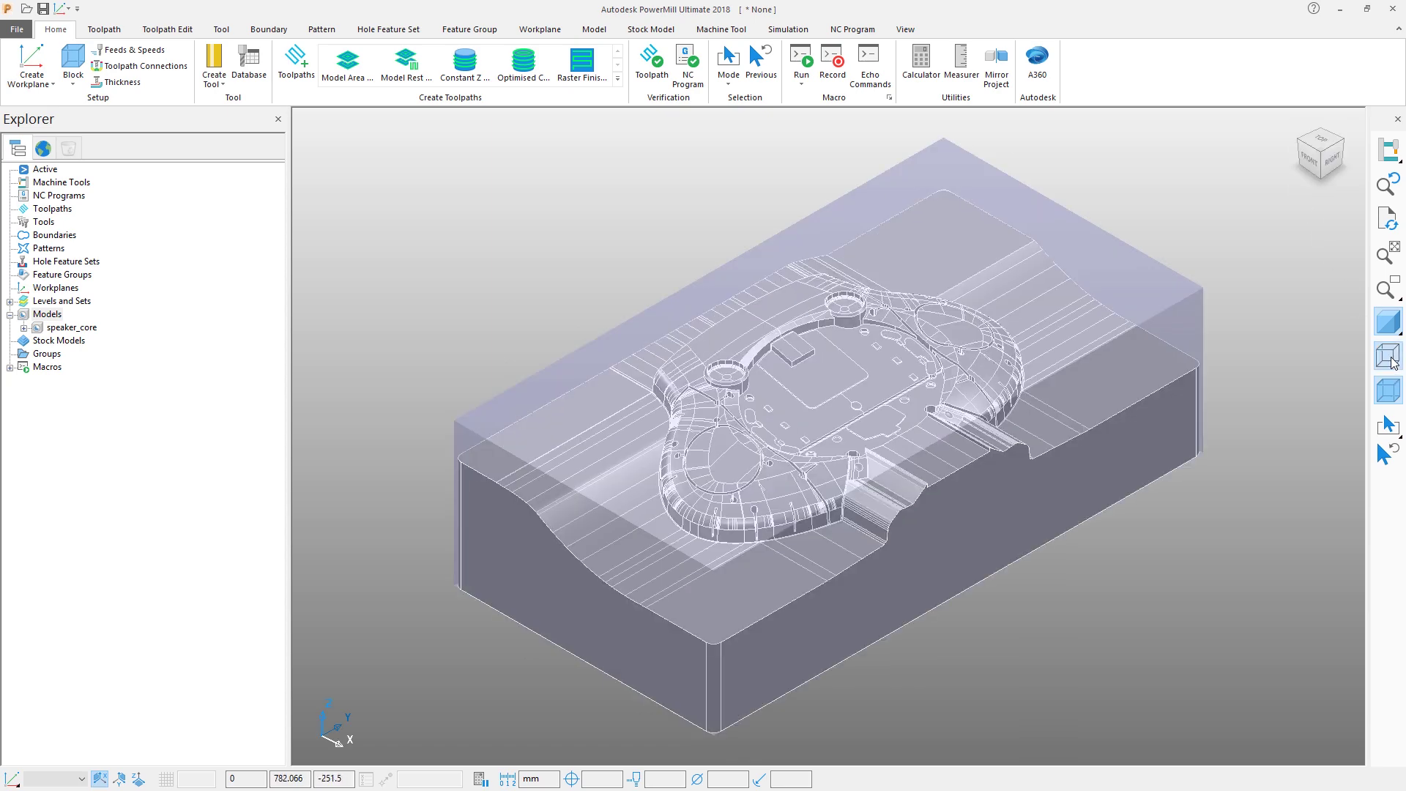
left_click(1387, 322)
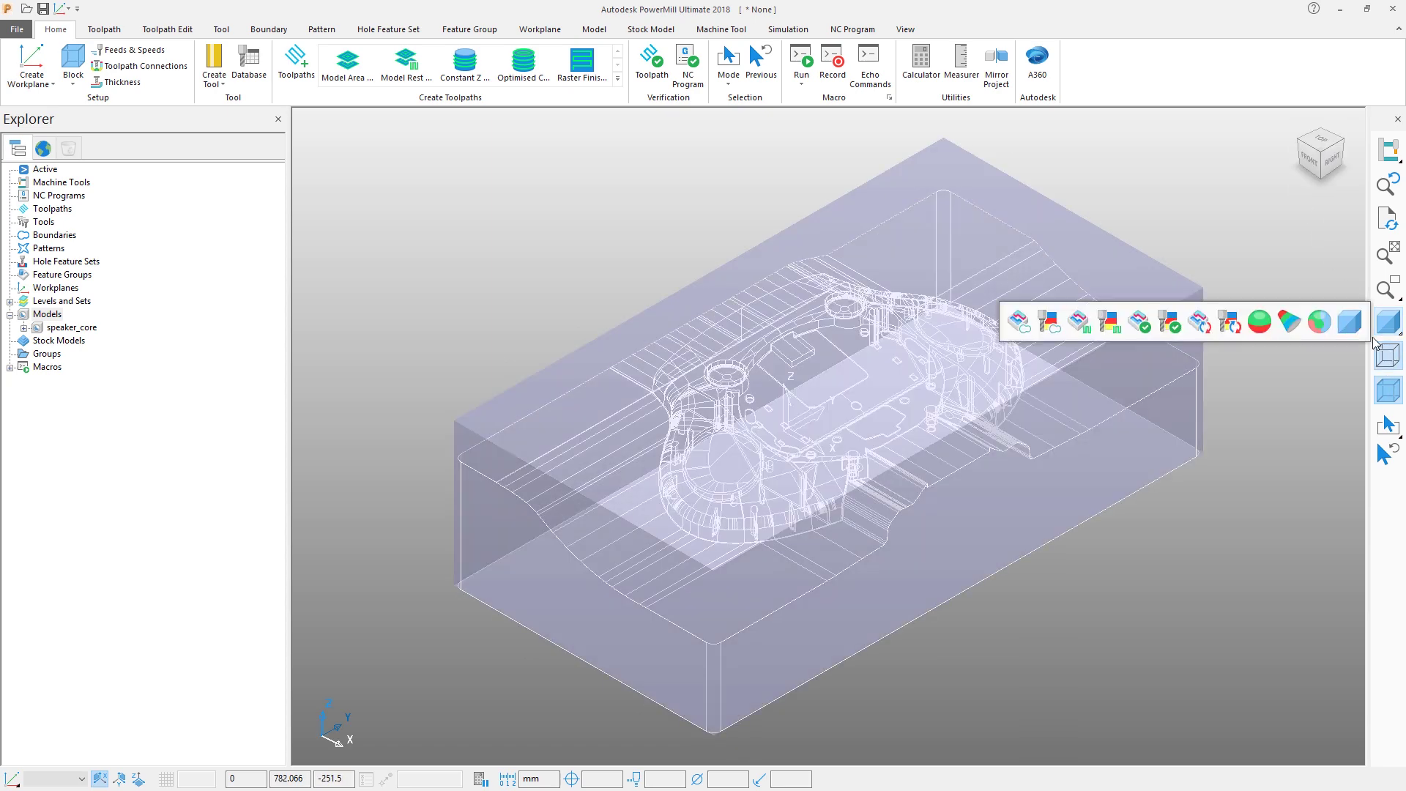
mouse_move(842, 476)
middle_mouse_down()
mouse_move(818, 494)
mouse_move(718, 380)
middle_mouse_up()
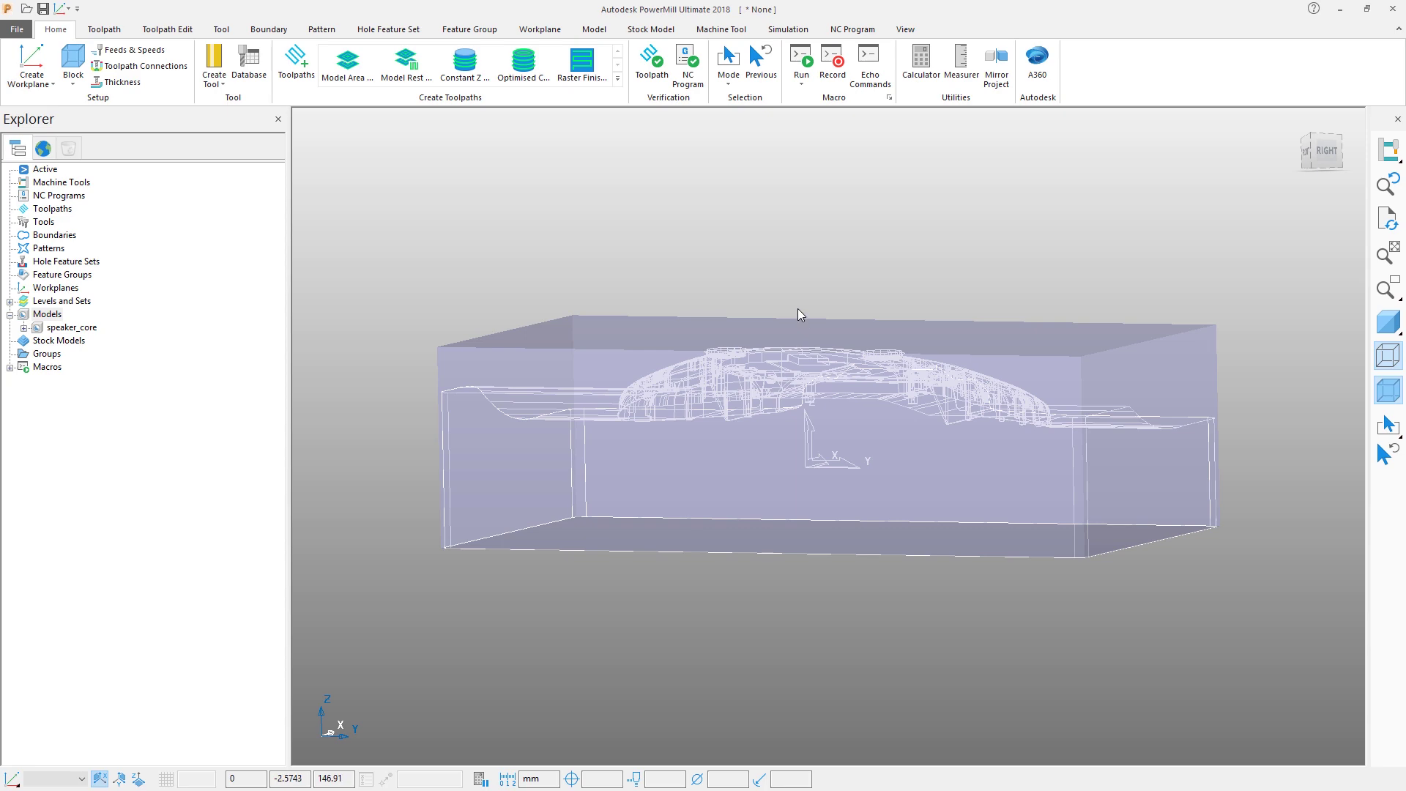
middle_click_drag(820, 344, 855, 496)
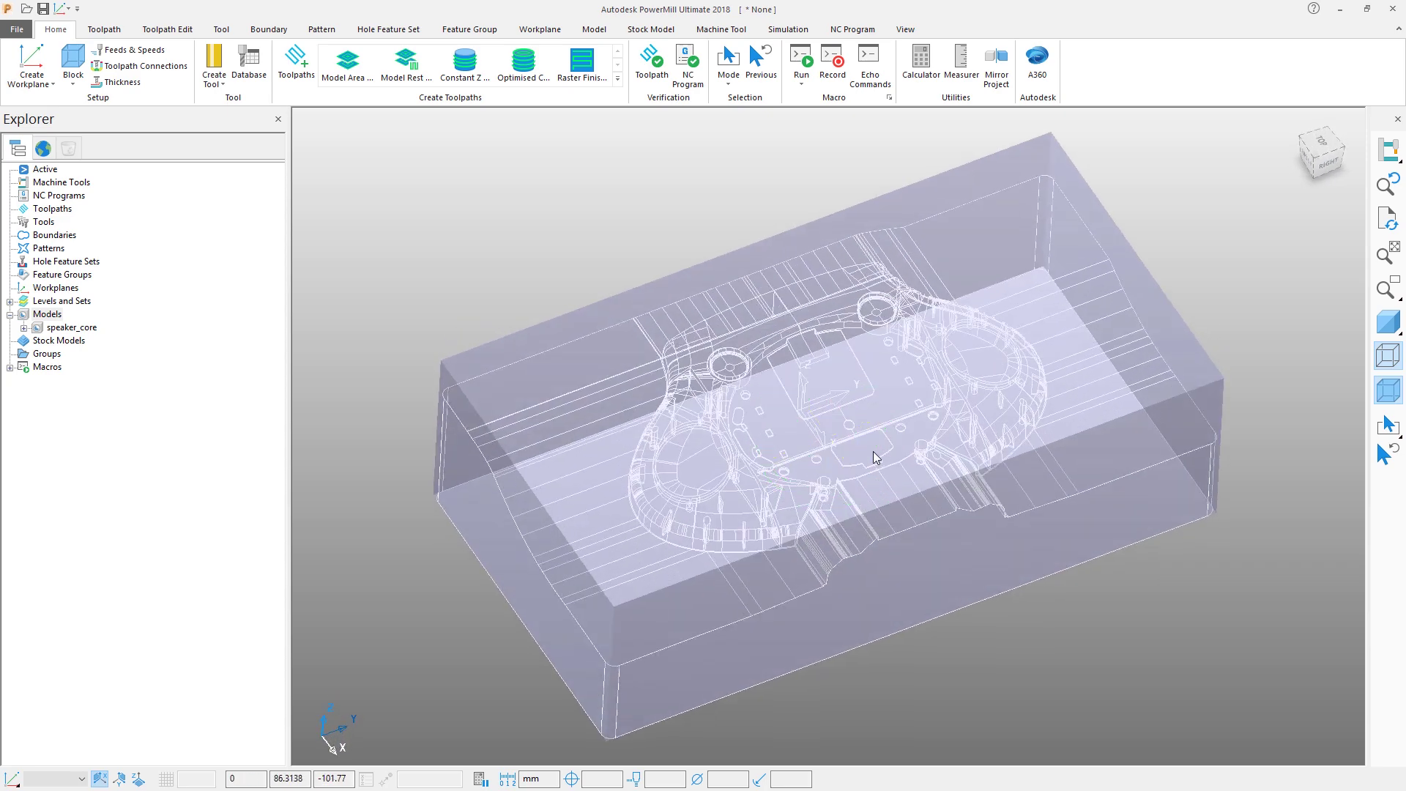
Create workplane 1 positioned on the block's lower front corner and select it under Workplanes
left_click(31, 84)
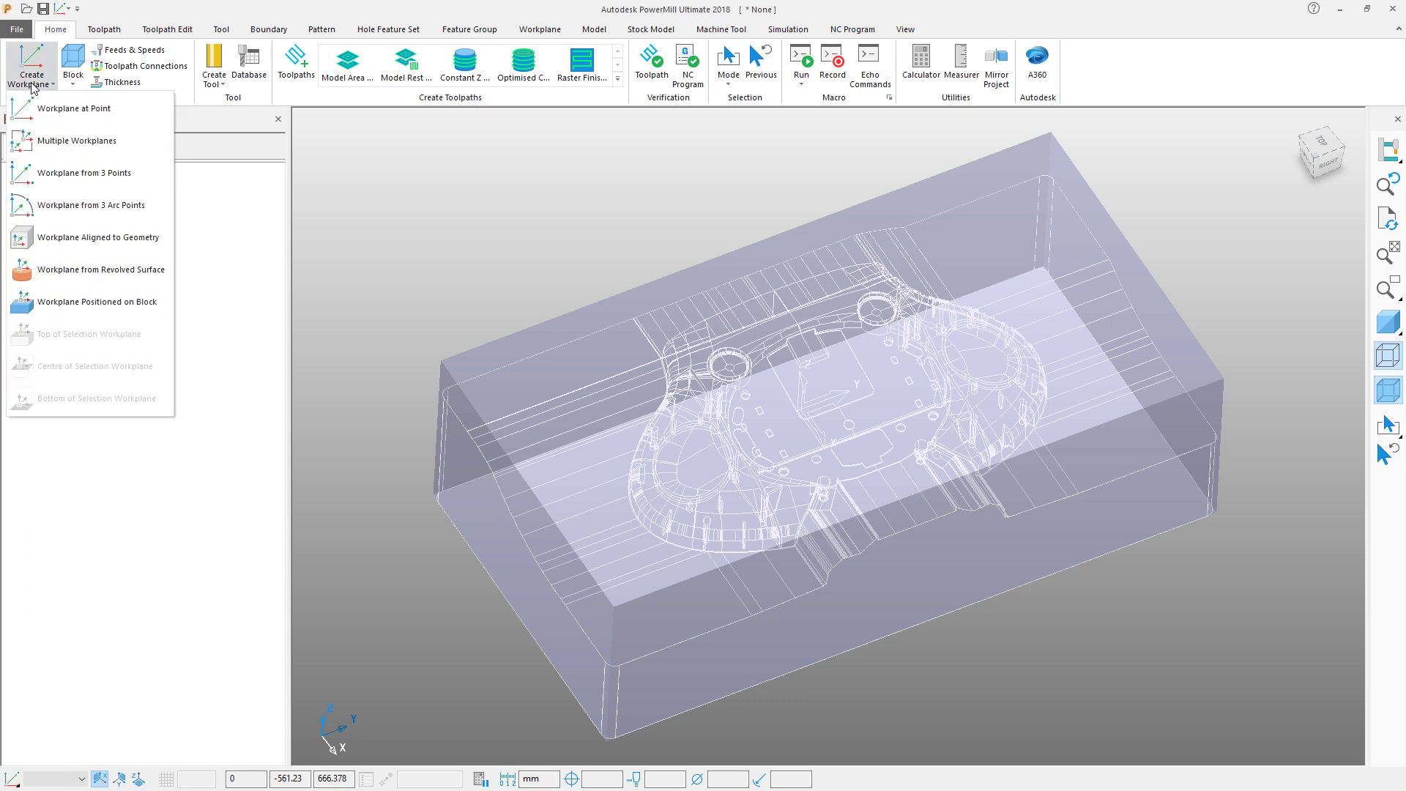
left_click(109, 304)
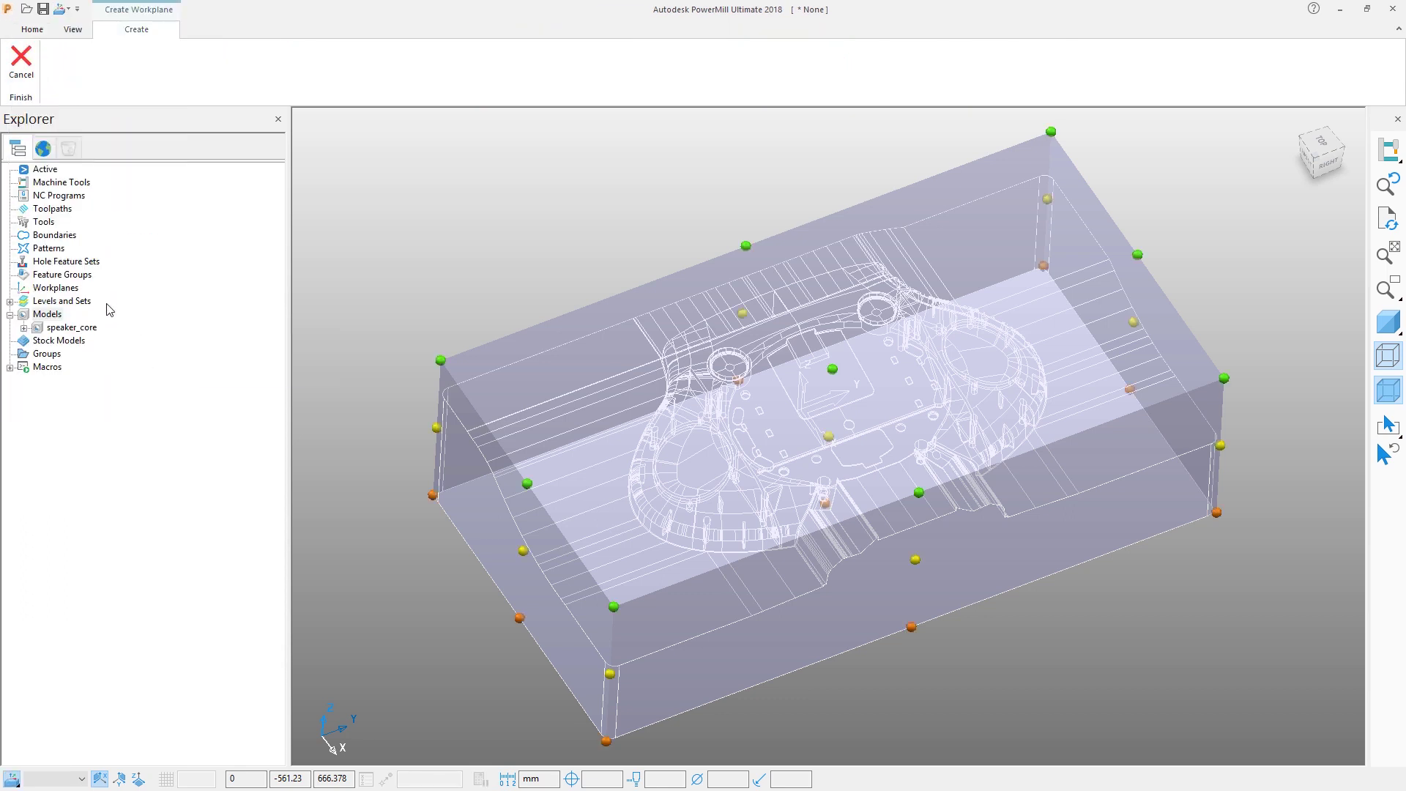
left_click(616, 609)
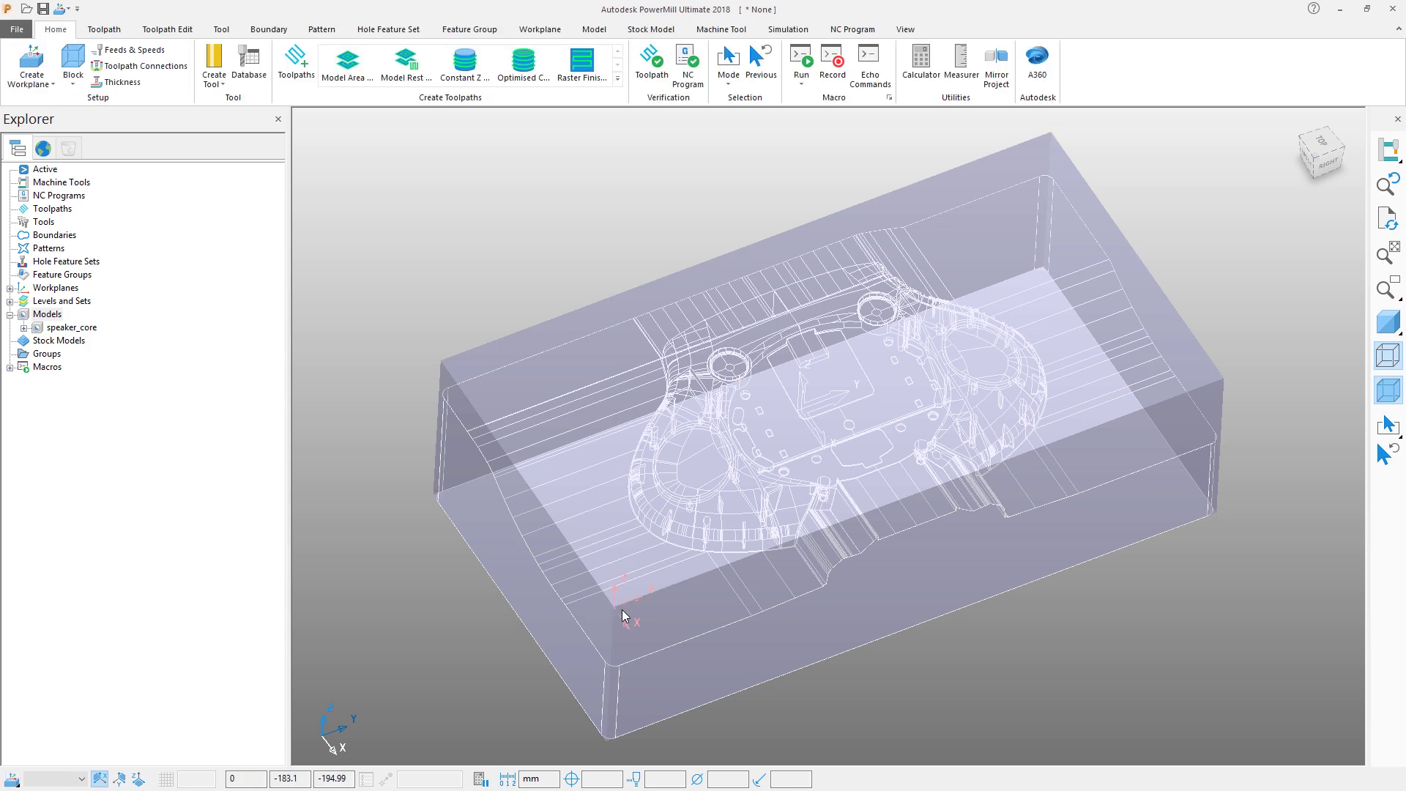
left_click(11, 289)
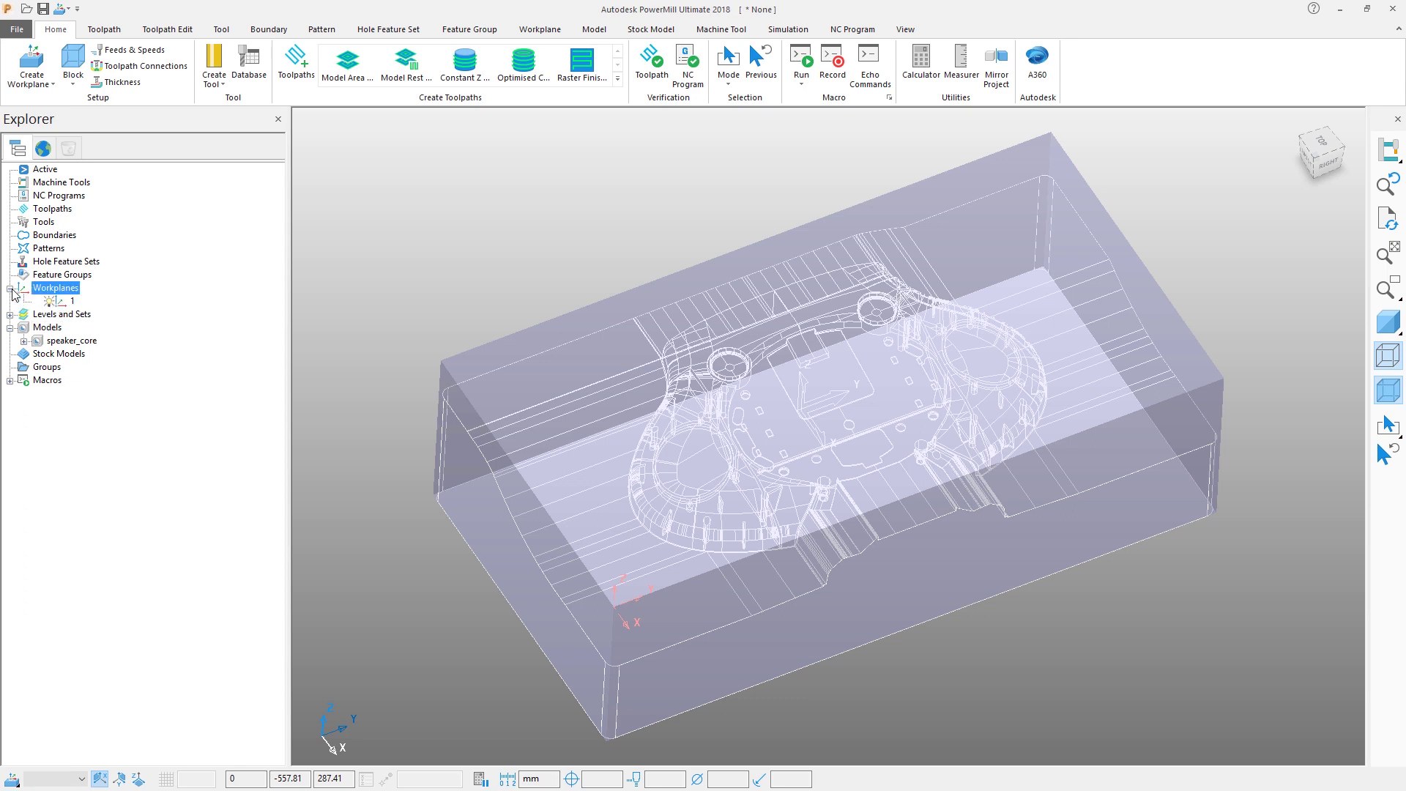
left_click(59, 303)
right_click(60, 305)
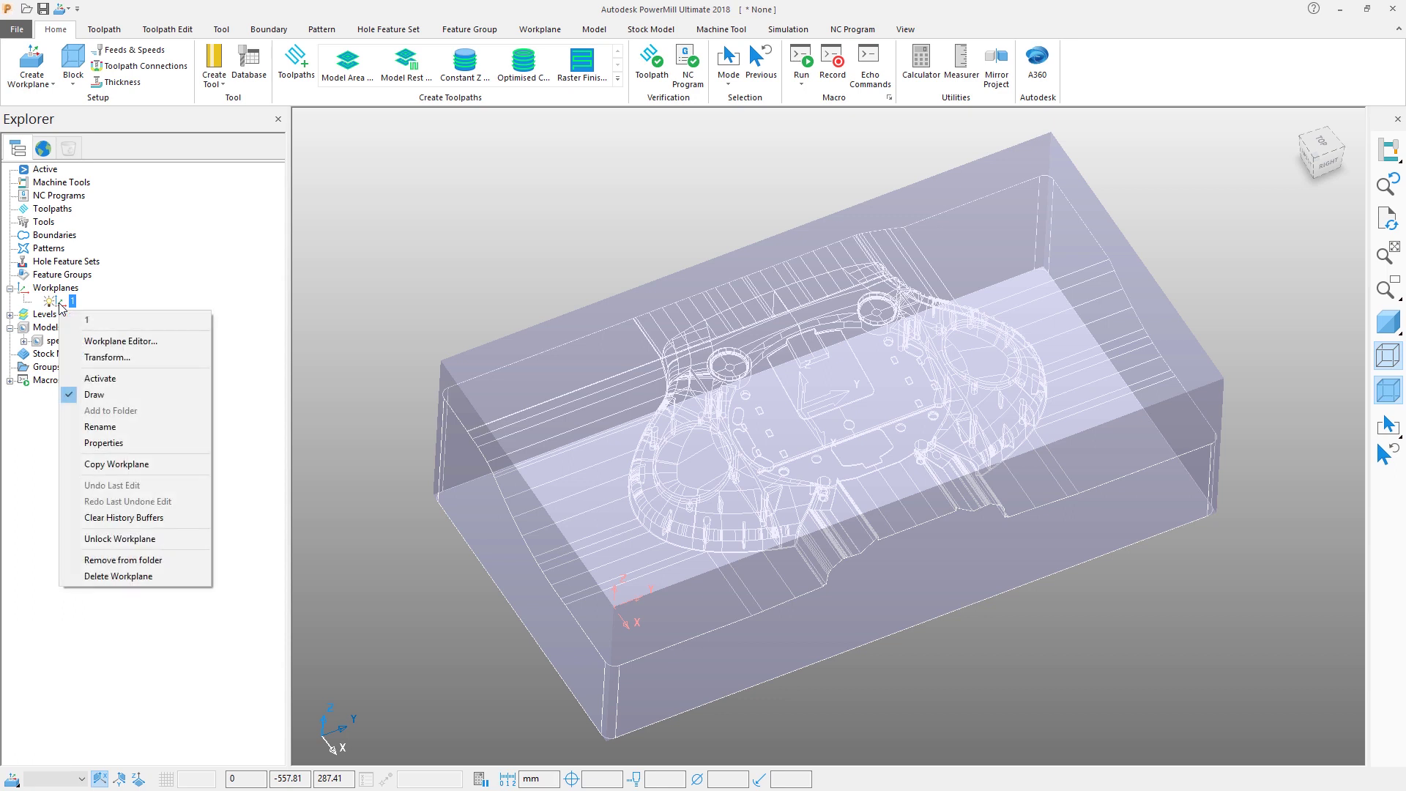
Rotate workplane 1 in the Workplane Editor so its X axis follows the block's long edge
left_click(121, 342)
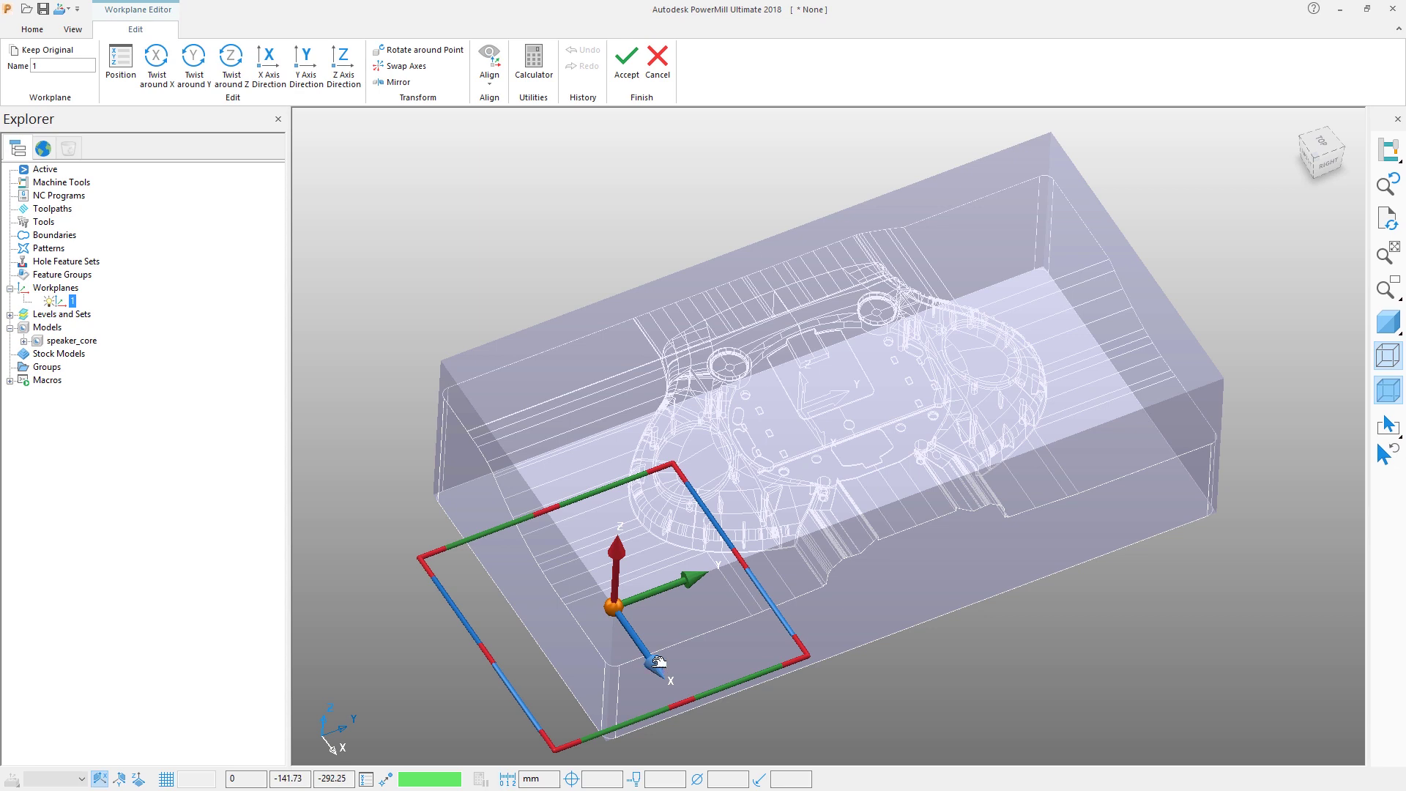
left_click_drag(656, 665, 1227, 380)
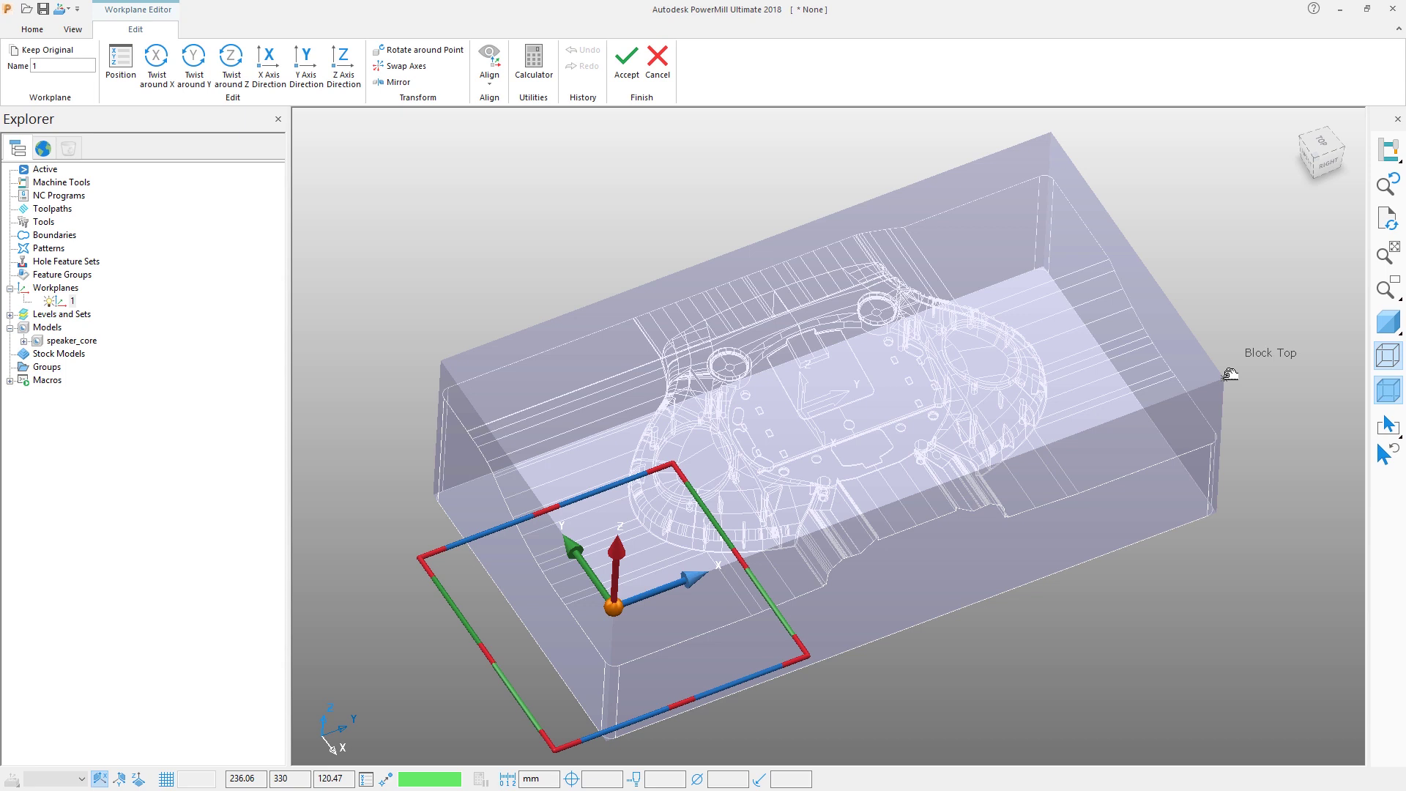
left_click_drag(1230, 374, 1230, 375)
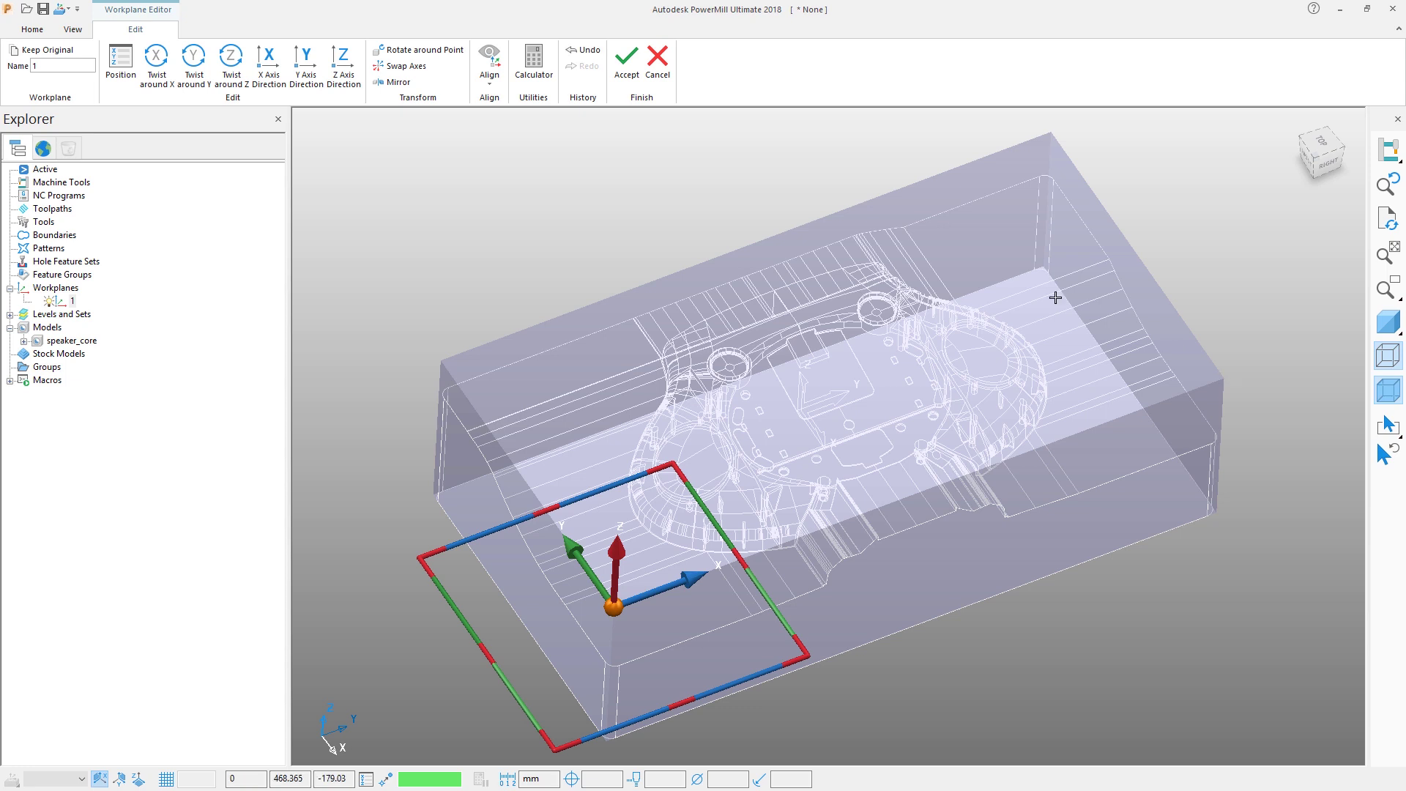
left_click(628, 66)
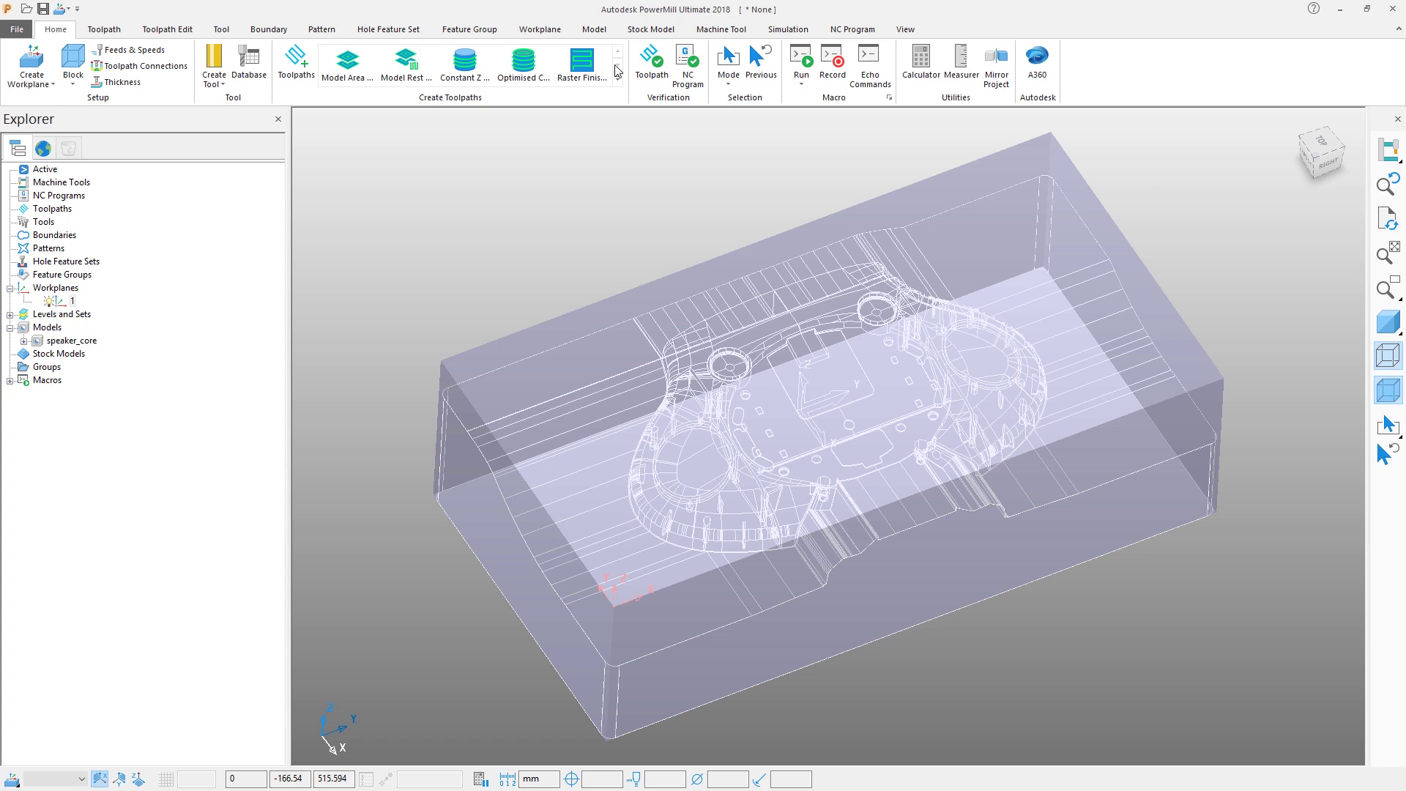
Activate workplane 1 and show the model shaded without wireframe edges
double_click(73, 301)
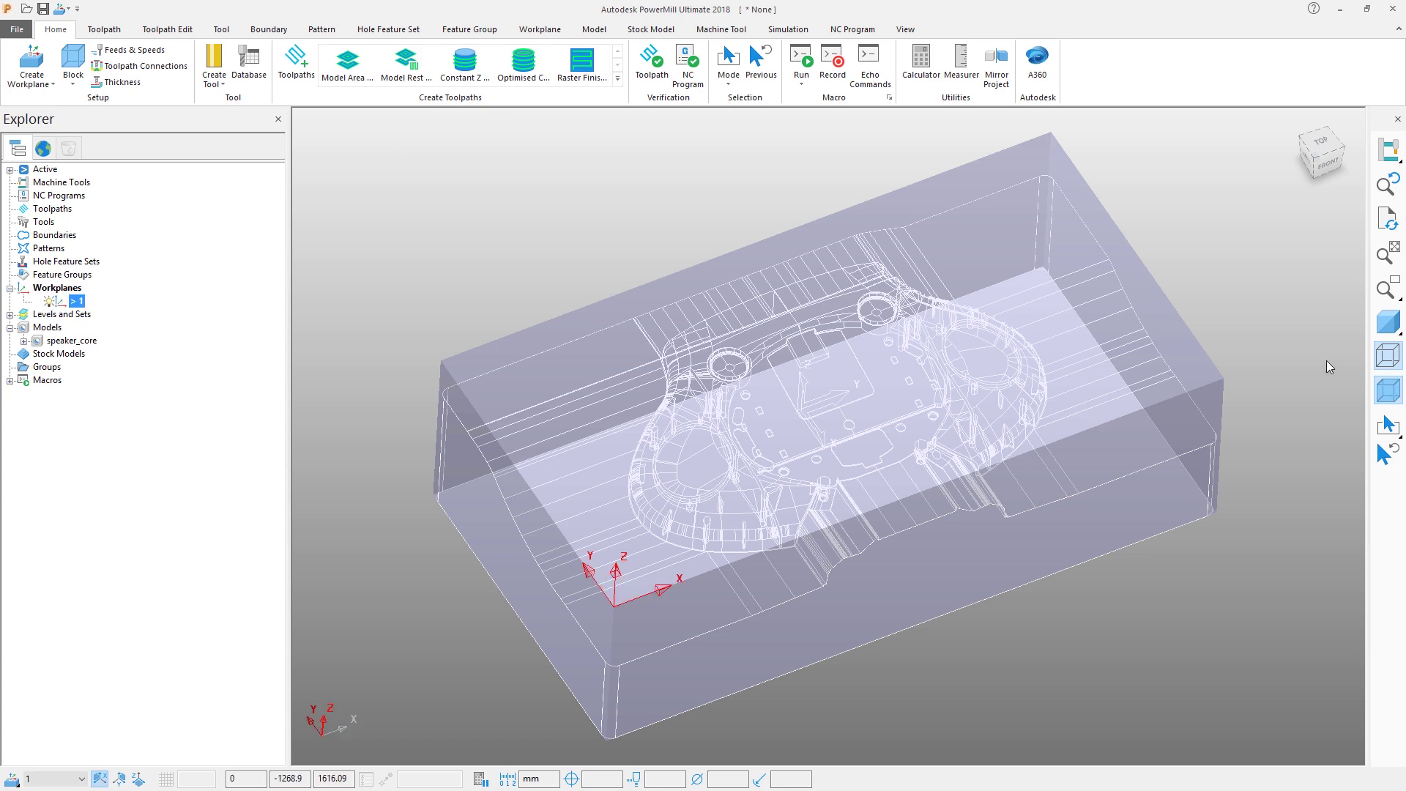
left_click(1387, 322)
left_click(1388, 355)
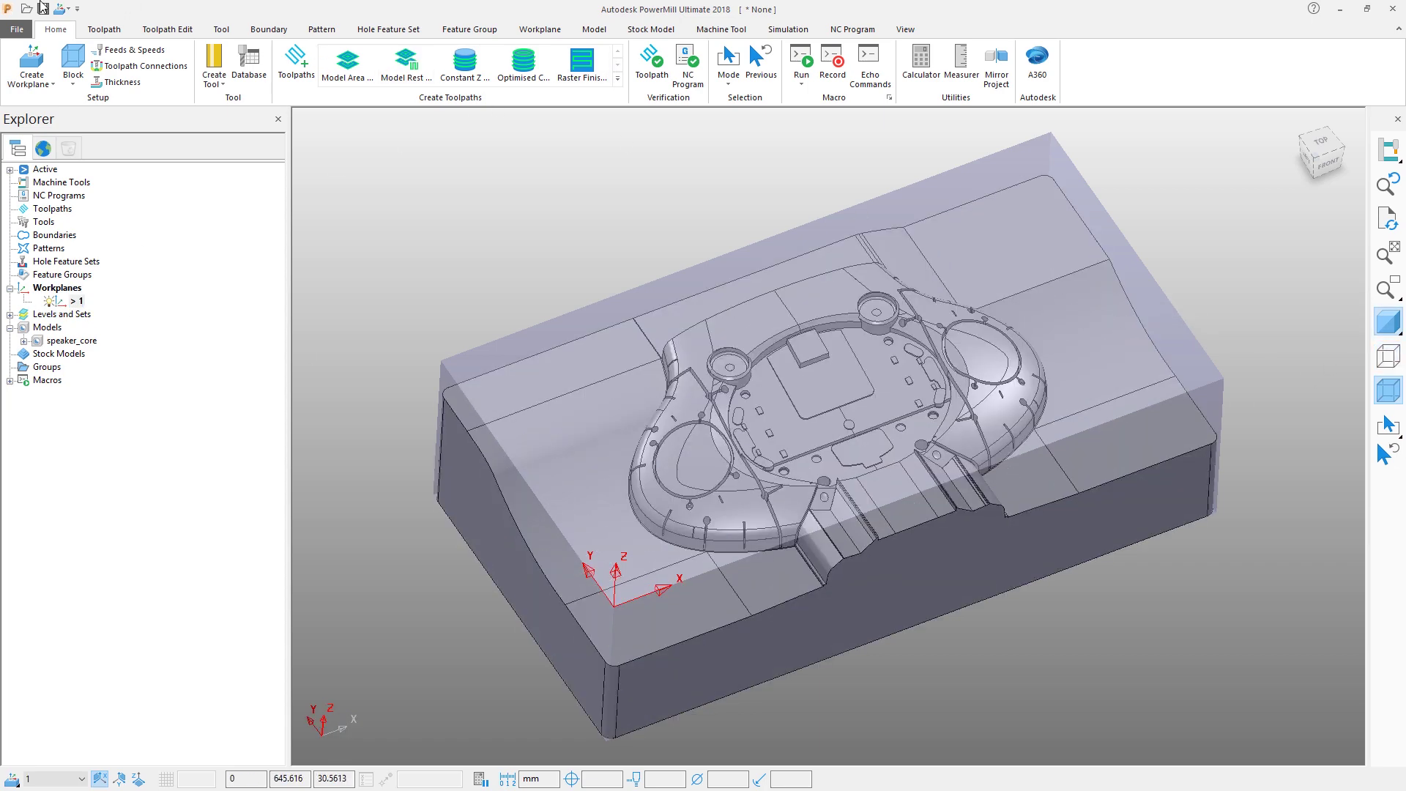
Save the project to the Desktop with the name MyProject
left_click(42, 8)
left_click(704, 327)
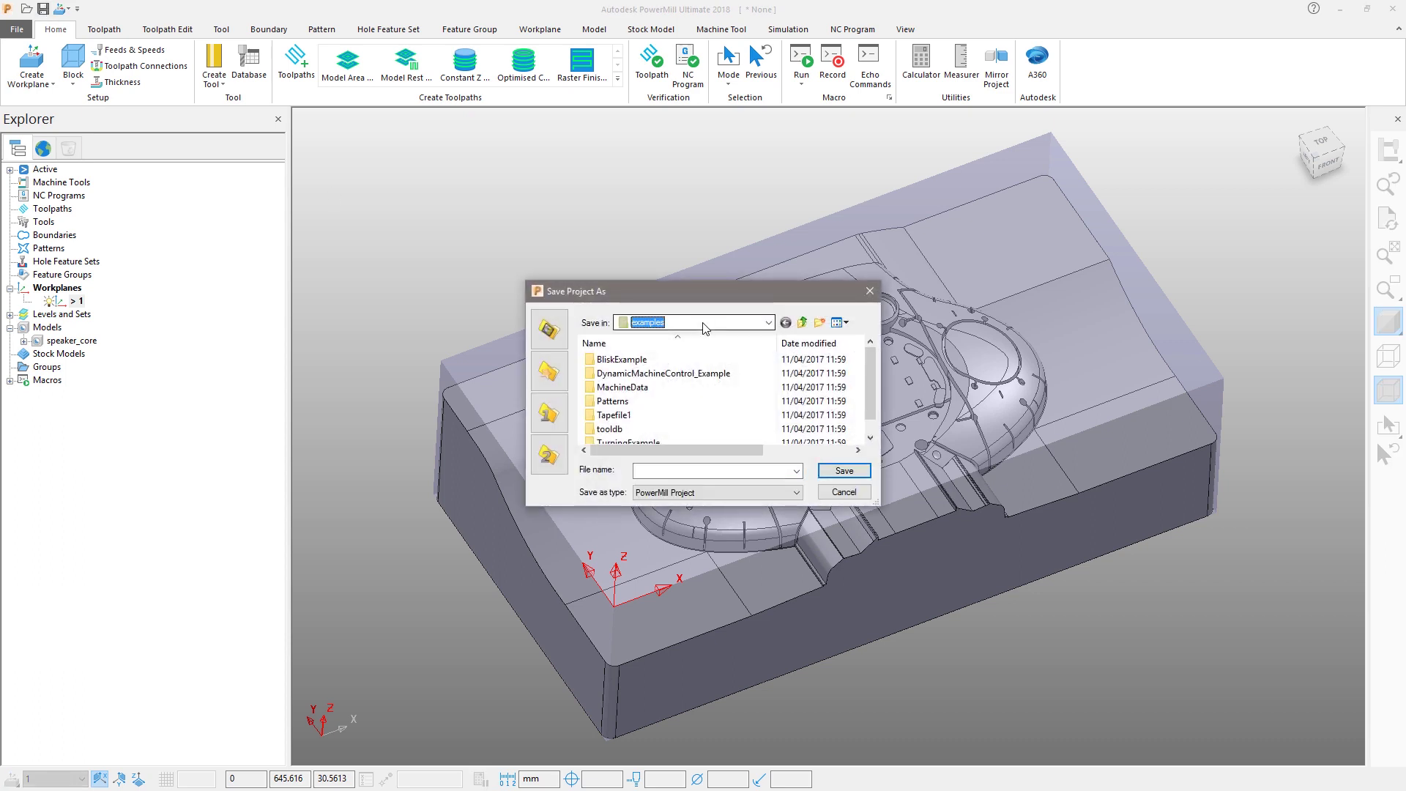
left_click(704, 328)
left_click(644, 349)
left_click(677, 469)
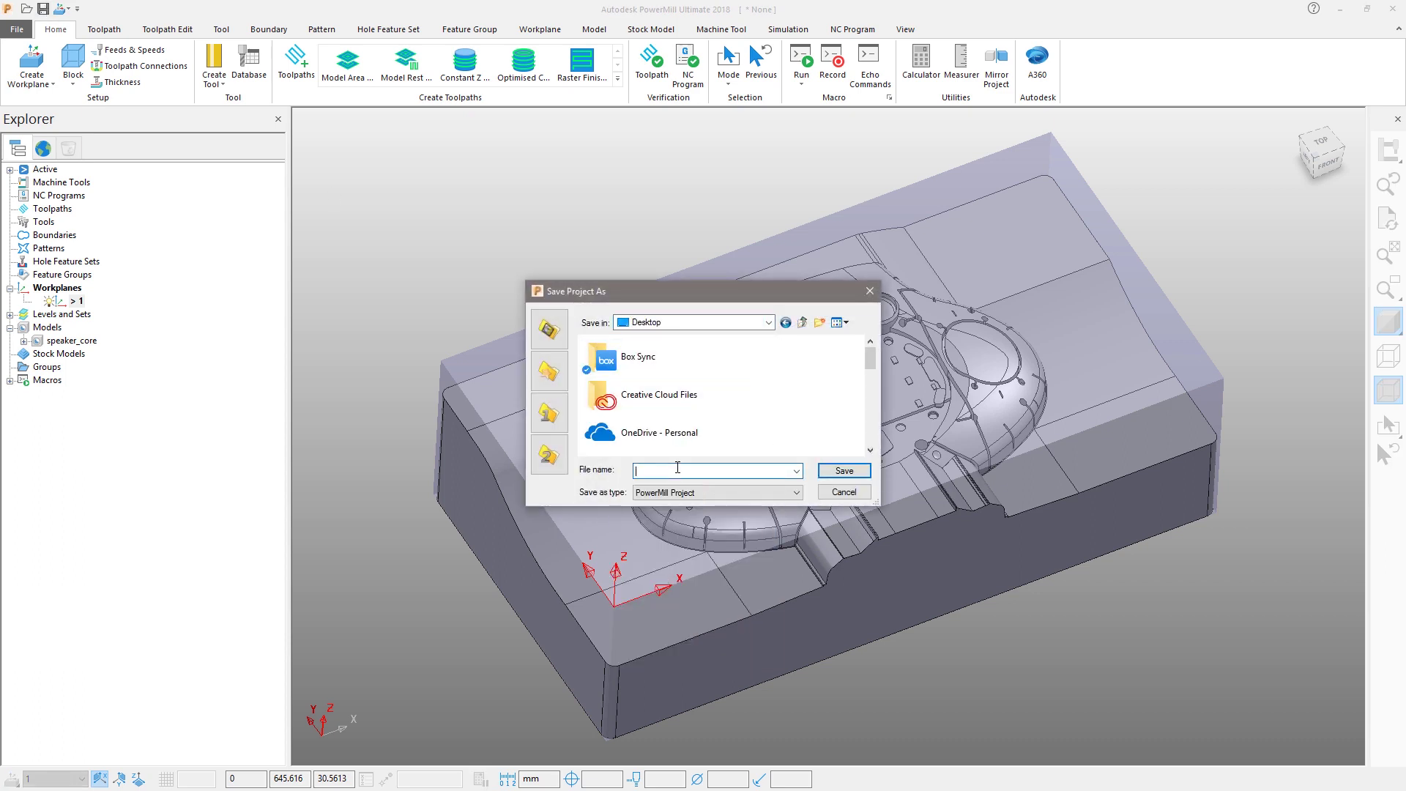
type("MyProject")
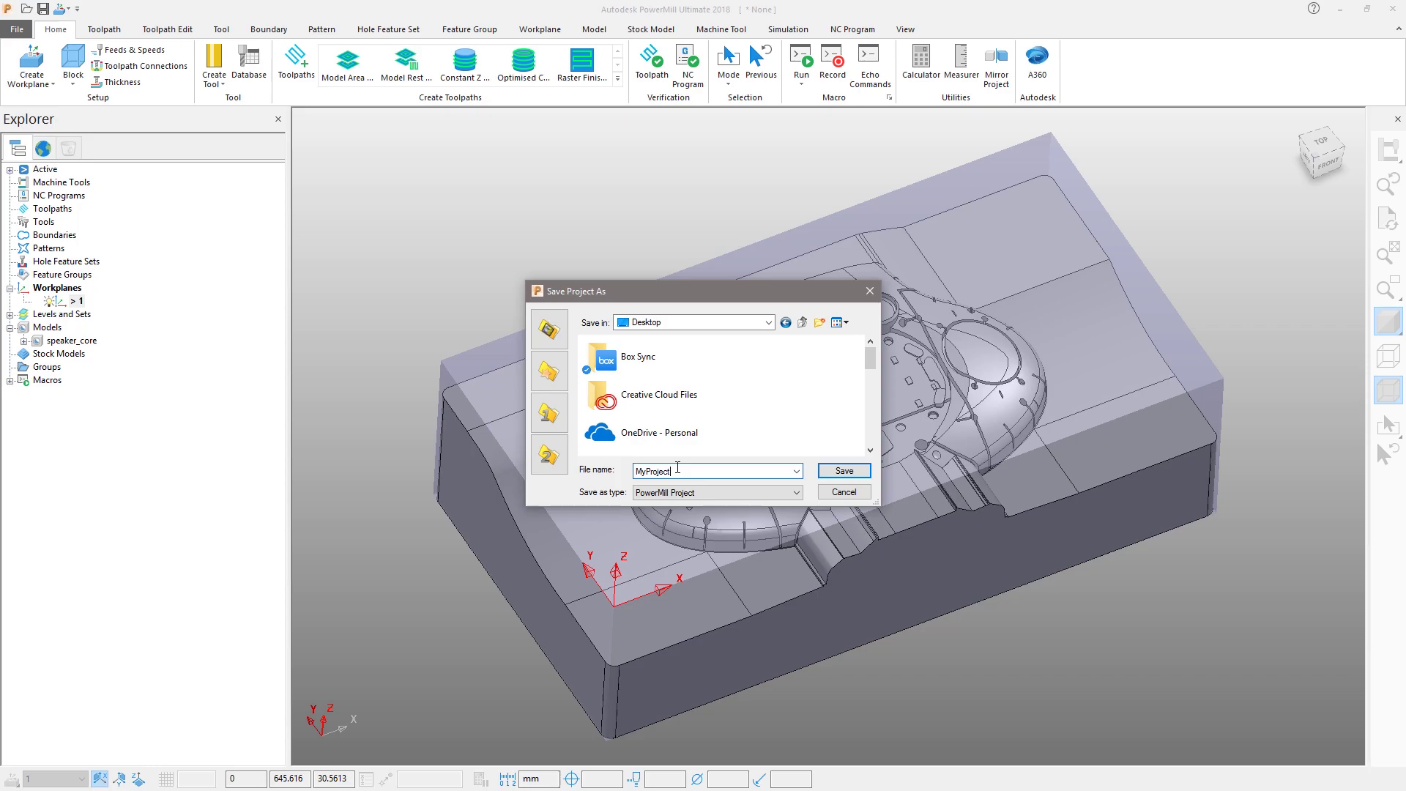